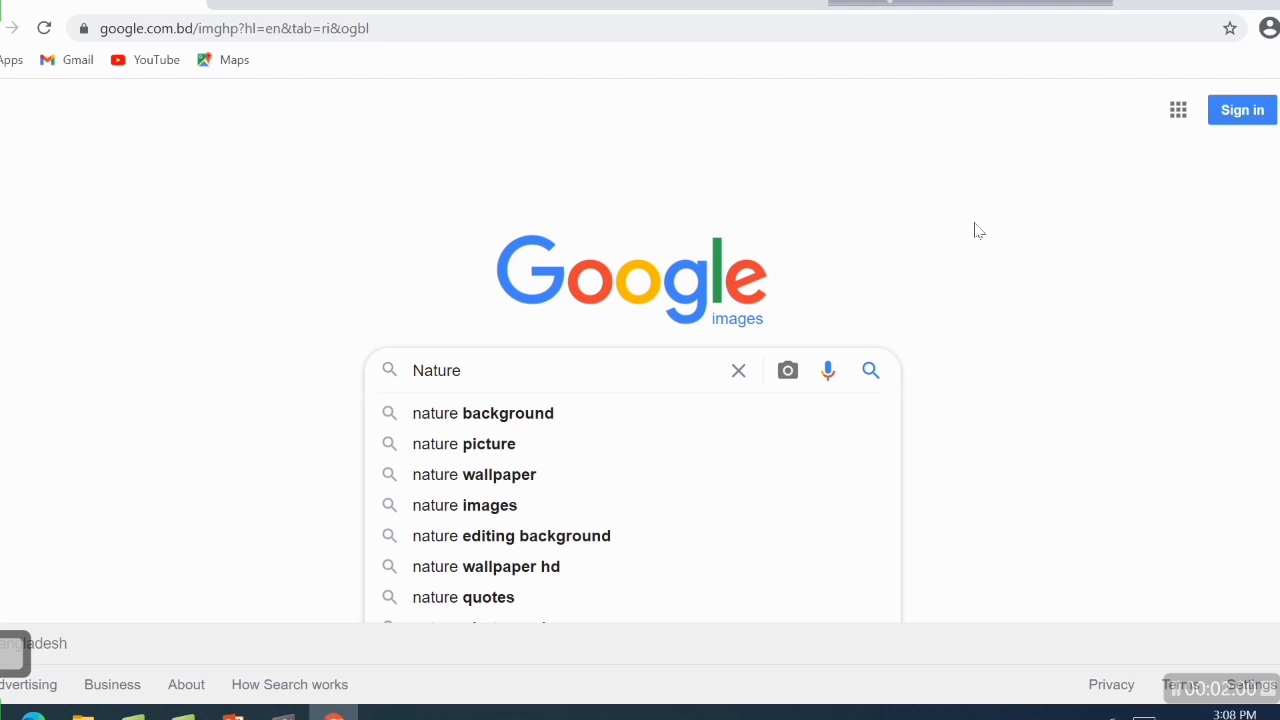
Search Google Images for "nature background hd" and preview the green daisy meadow picture from Pinterest.
{"action": "type", "text": "Back"}
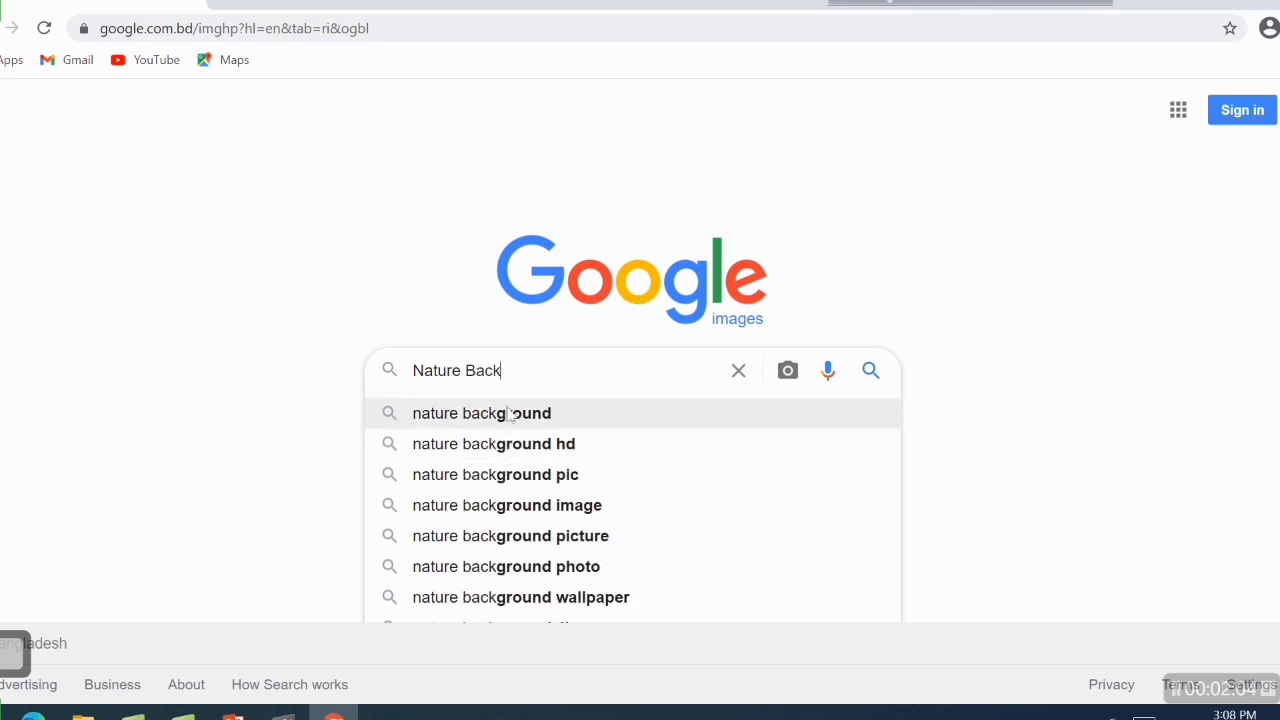
{"action": "left_click", "coordinate": [565, 448]}
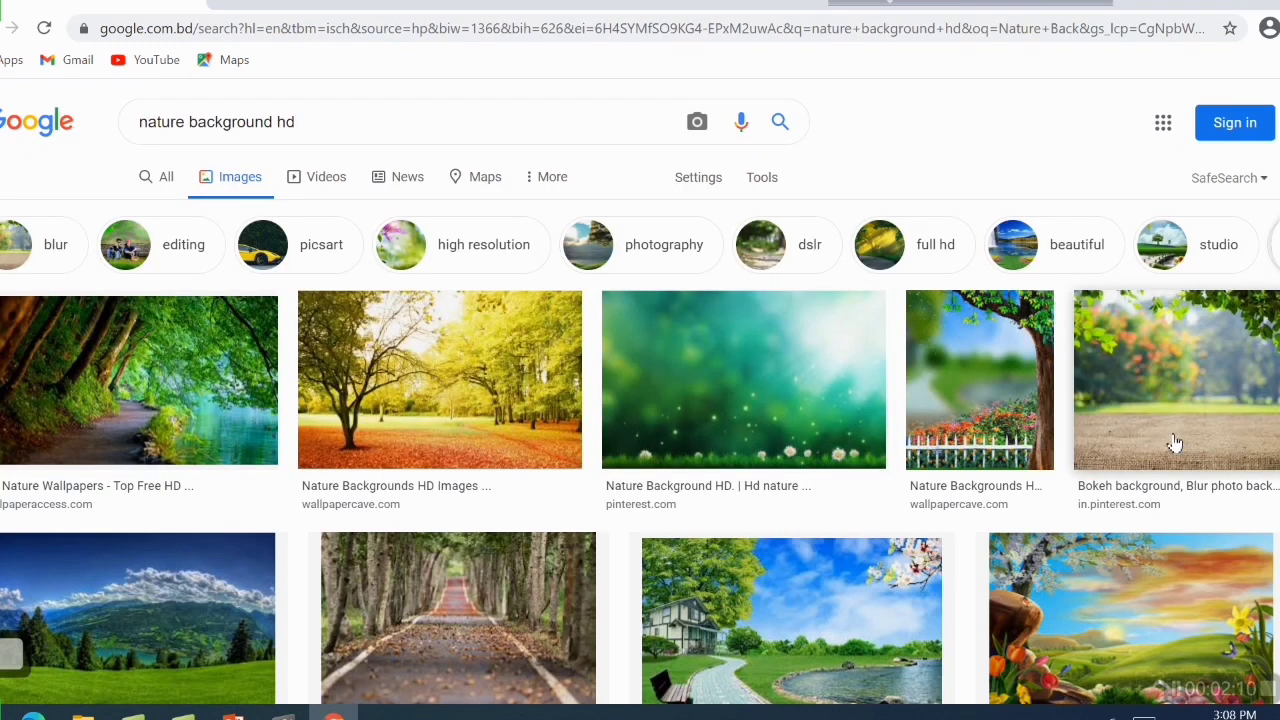
{"action": "left_click", "coordinate": [726, 345]}
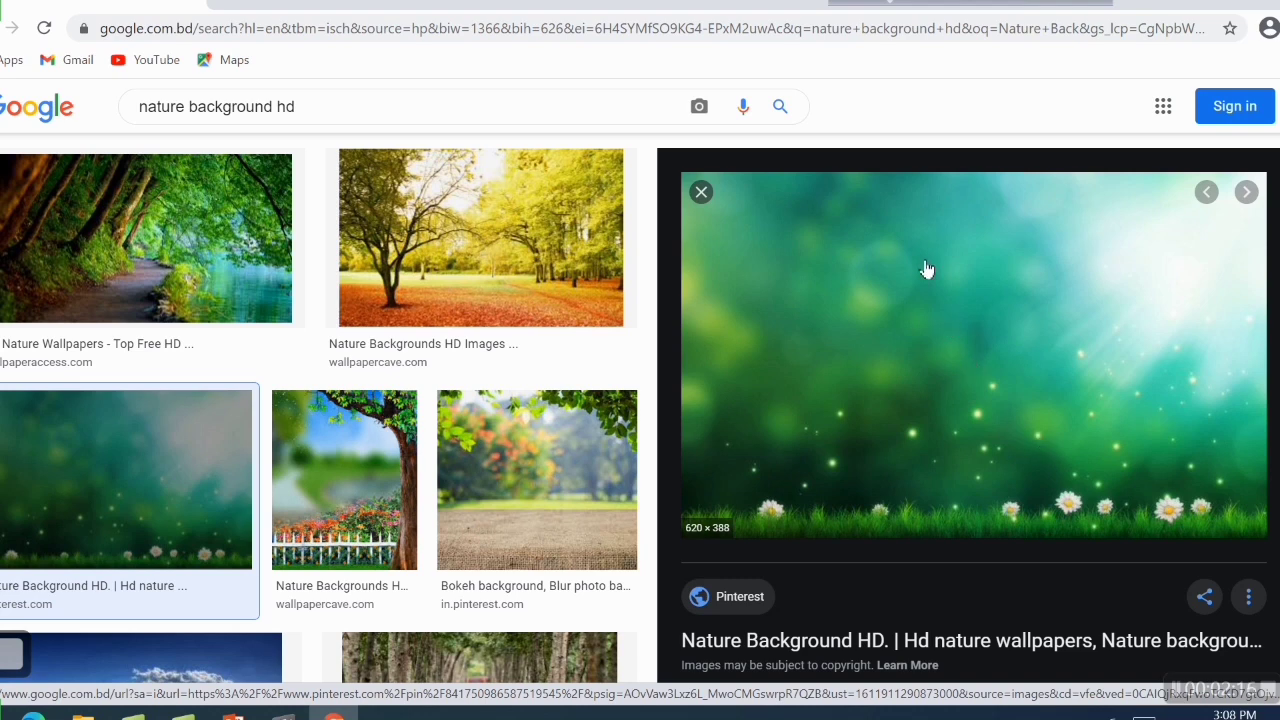
Start saving the previewed image and create a folder named Image on the Desktop for it.
{"action": "right_click", "coordinate": [879, 221]}
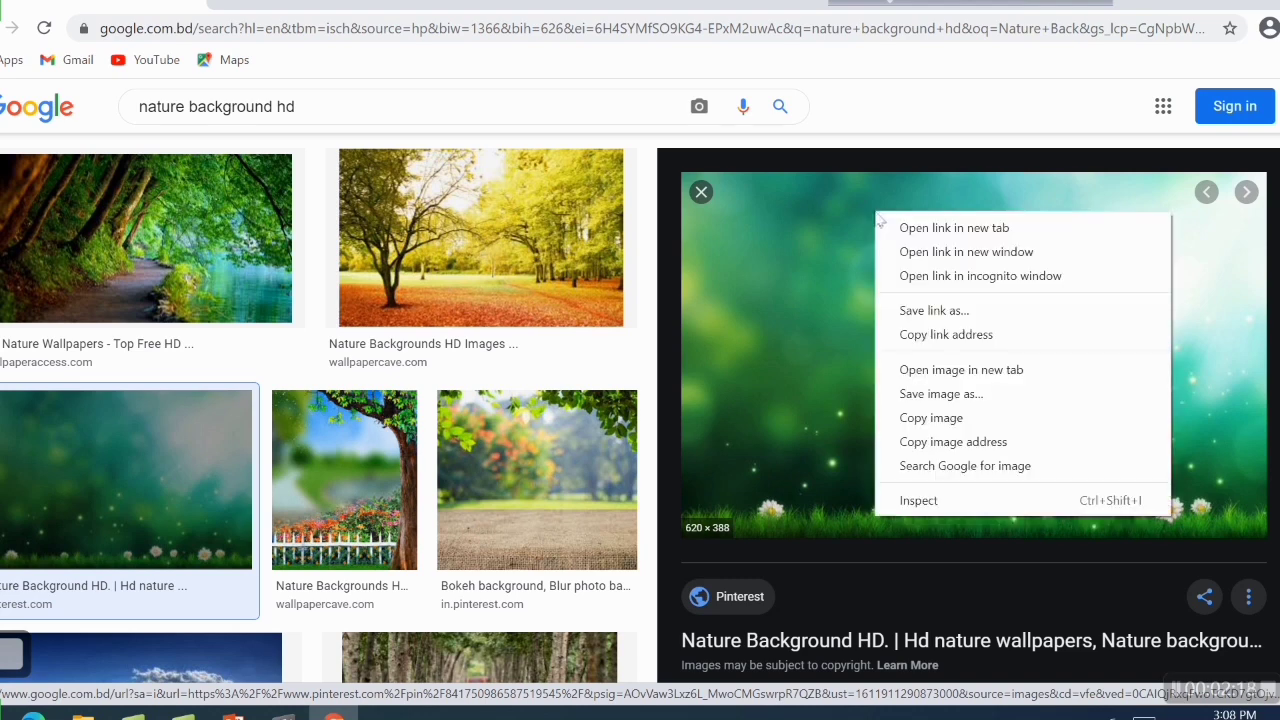
{"action": "left_click", "coordinate": [947, 393]}
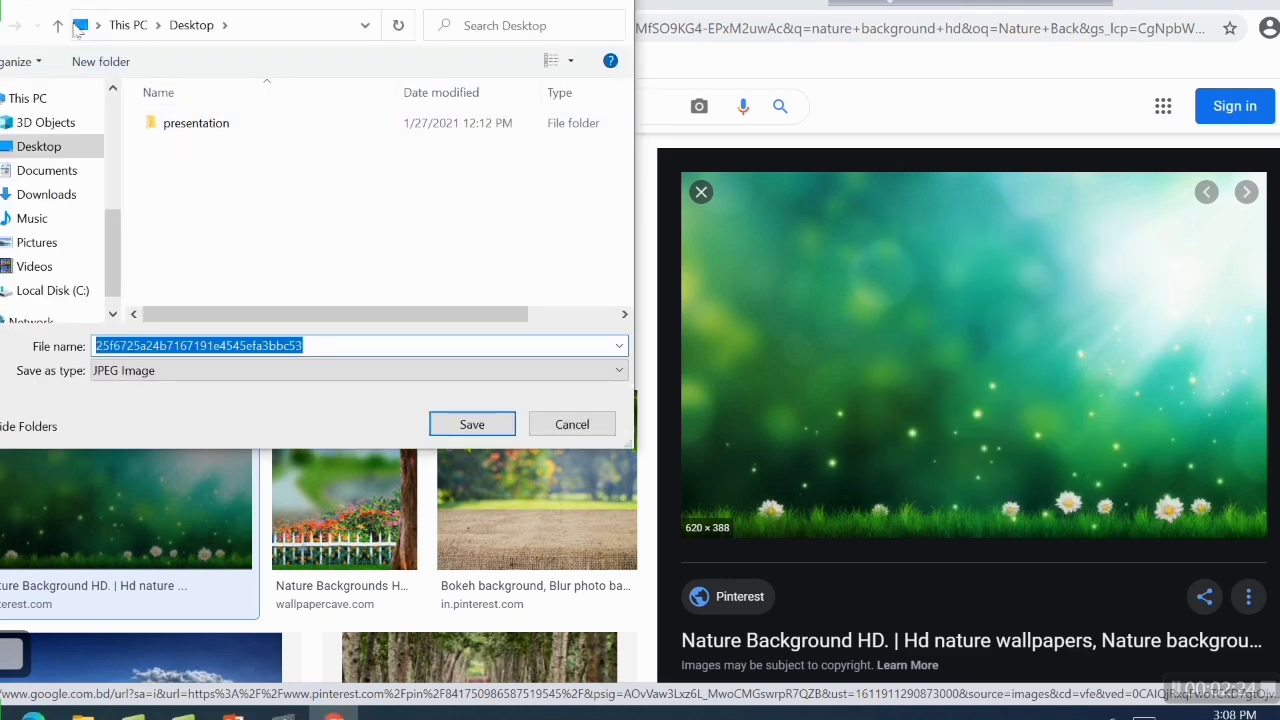
{"action": "left_click", "coordinate": [106, 61]}
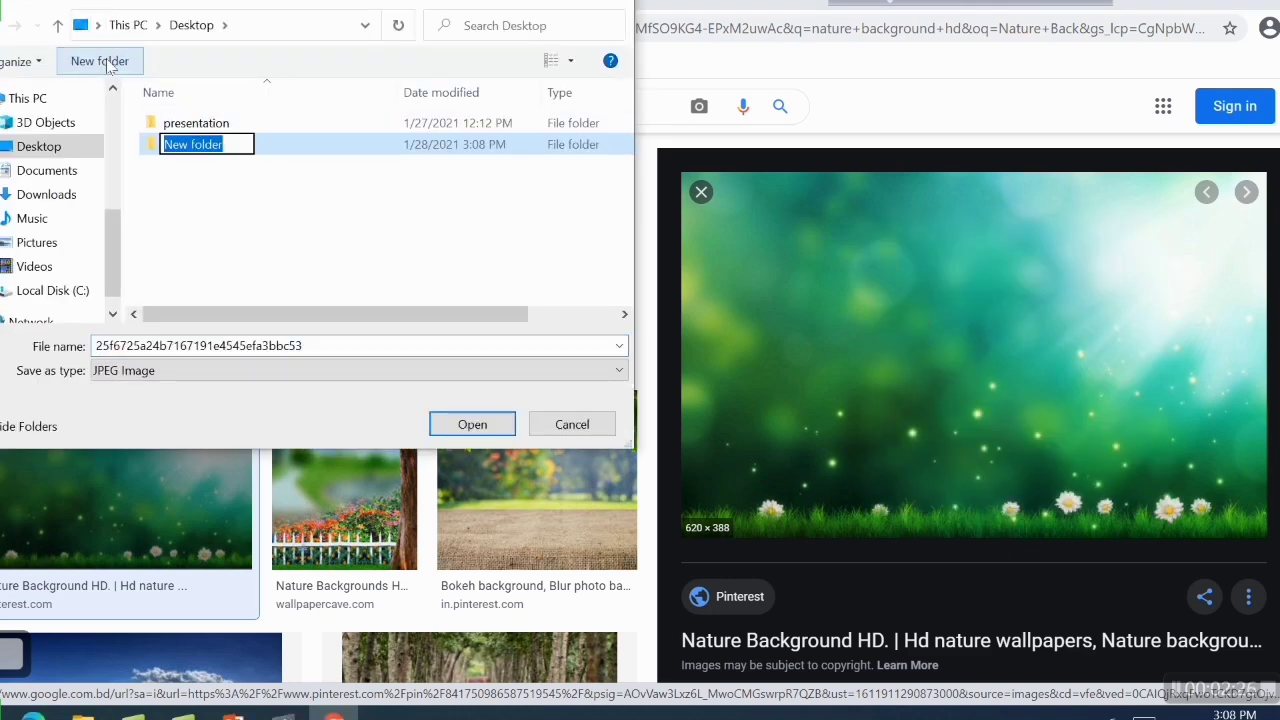
{"action": "key", "text": "BackSpace"}
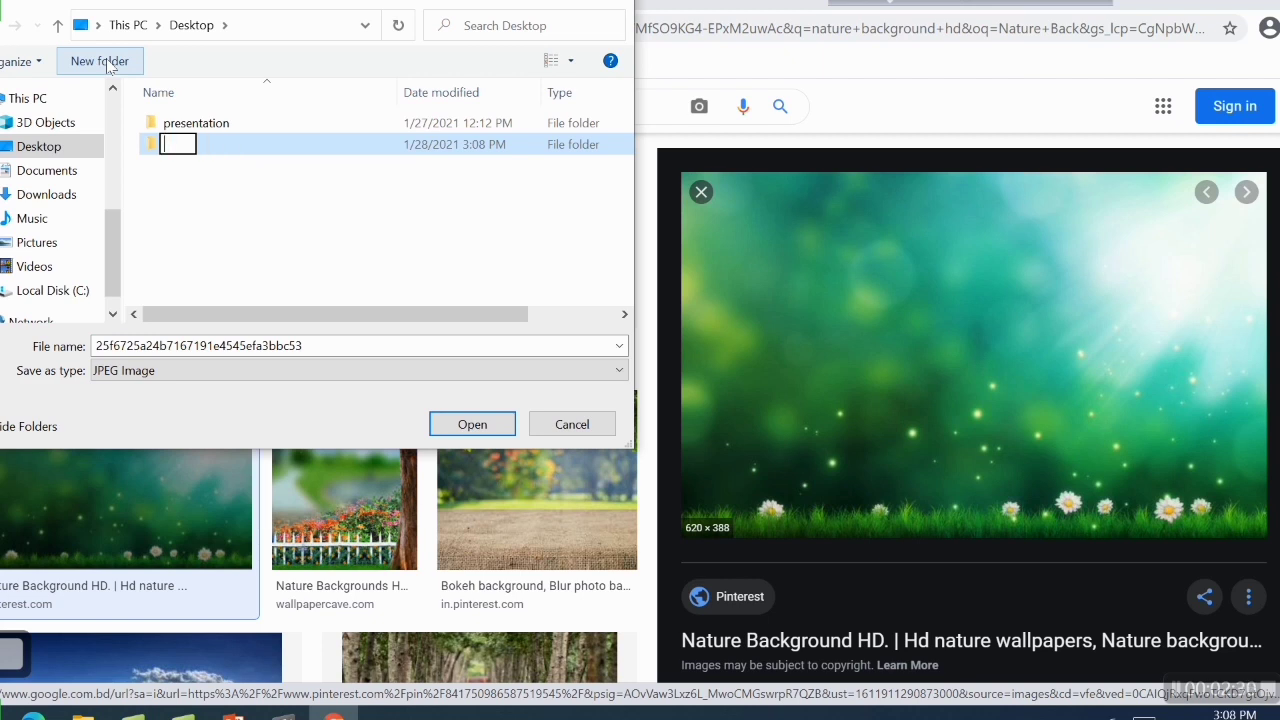
{"action": "type", "text": "Image"}
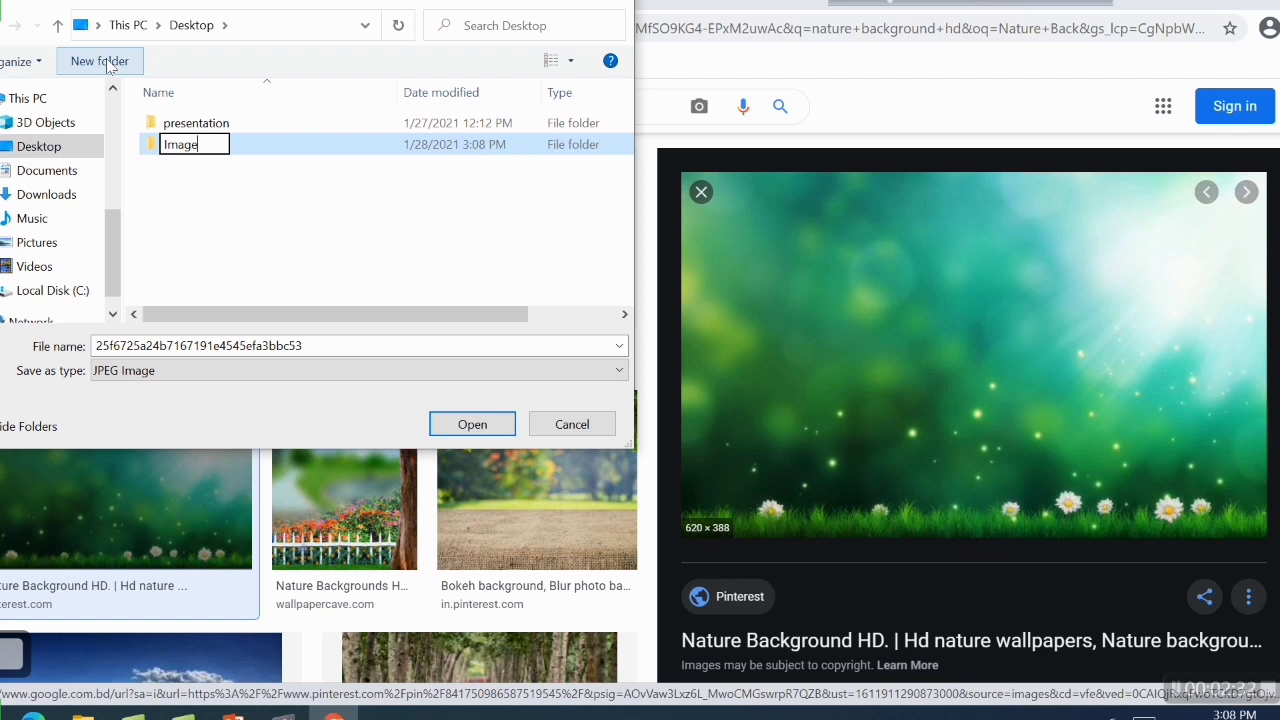
{"action": "left_click", "coordinate": [292, 272]}
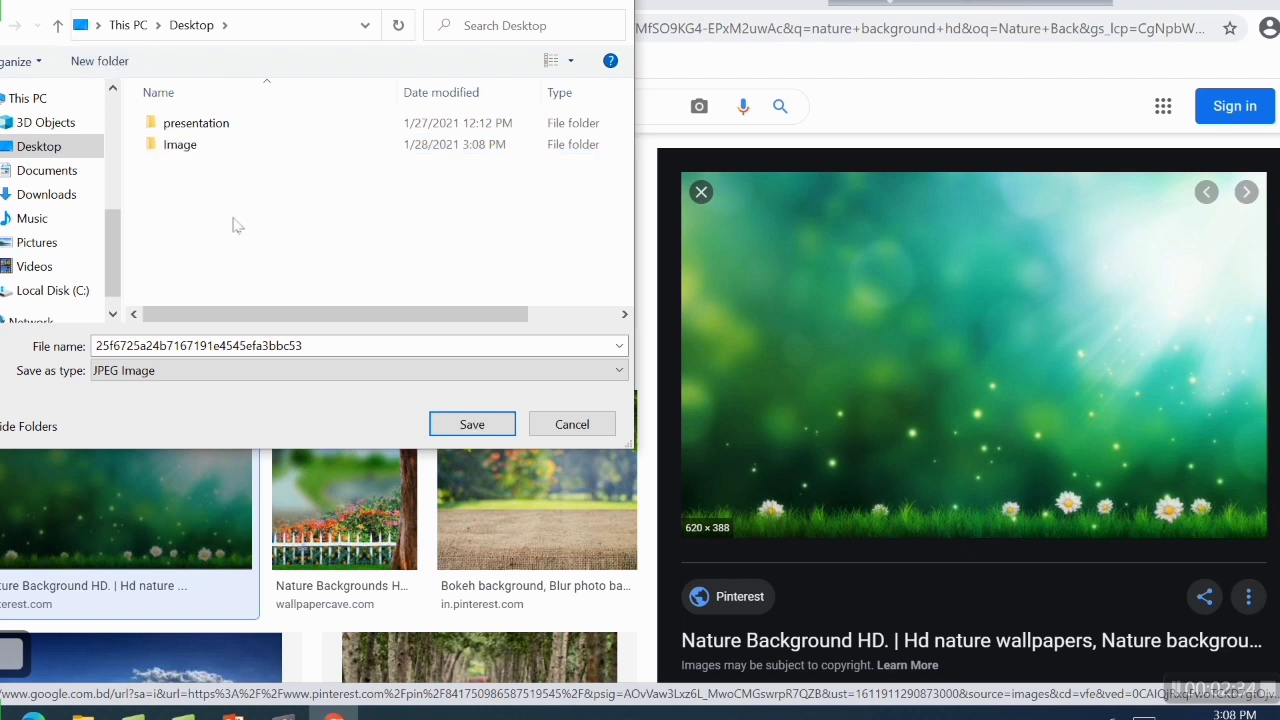
Save the green meadow picture as a JPEG in the Image folder, keeping the suggested file name.
{"action": "left_click", "coordinate": [186, 144]}
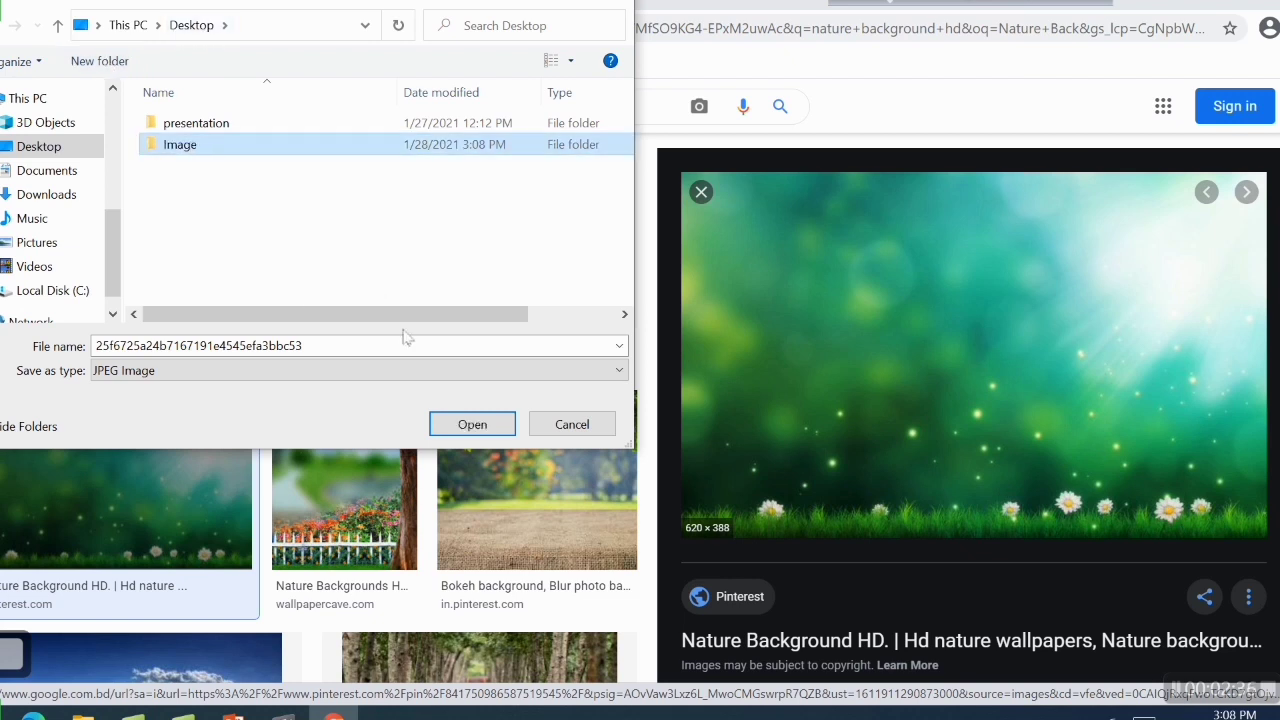
{"action": "left_click", "coordinate": [472, 424]}
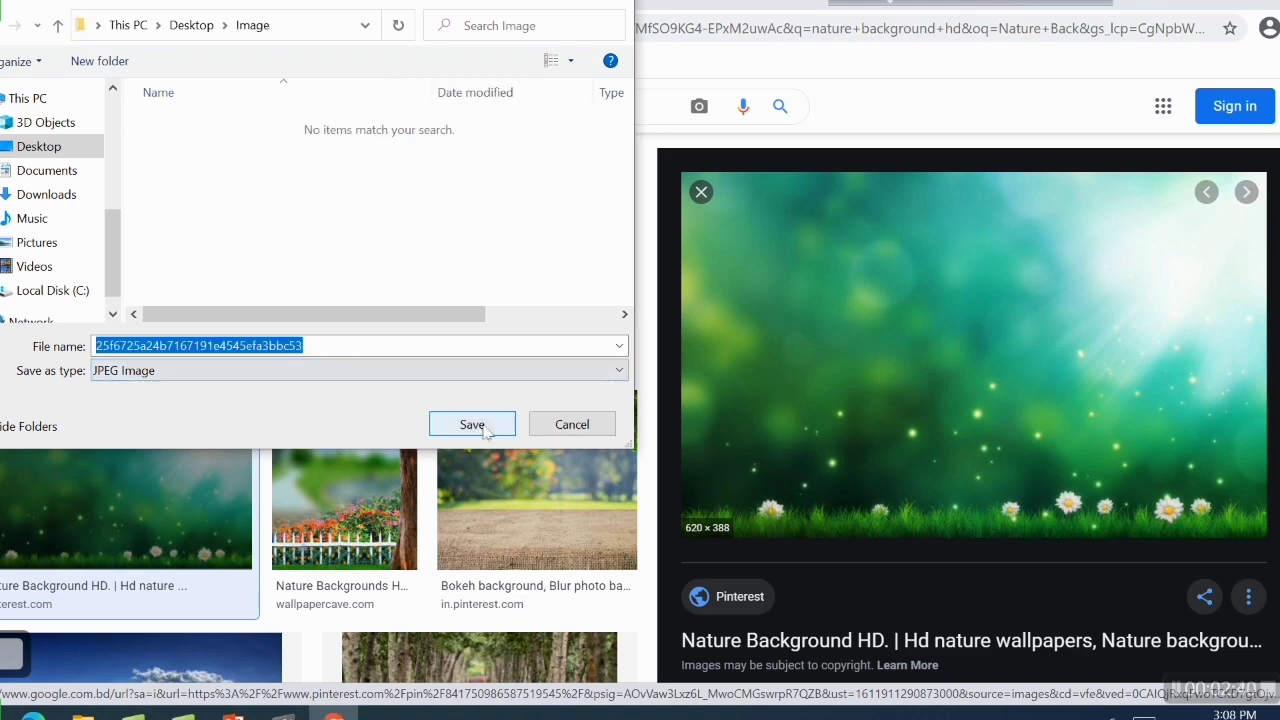
{"action": "left_click", "coordinate": [473, 424]}
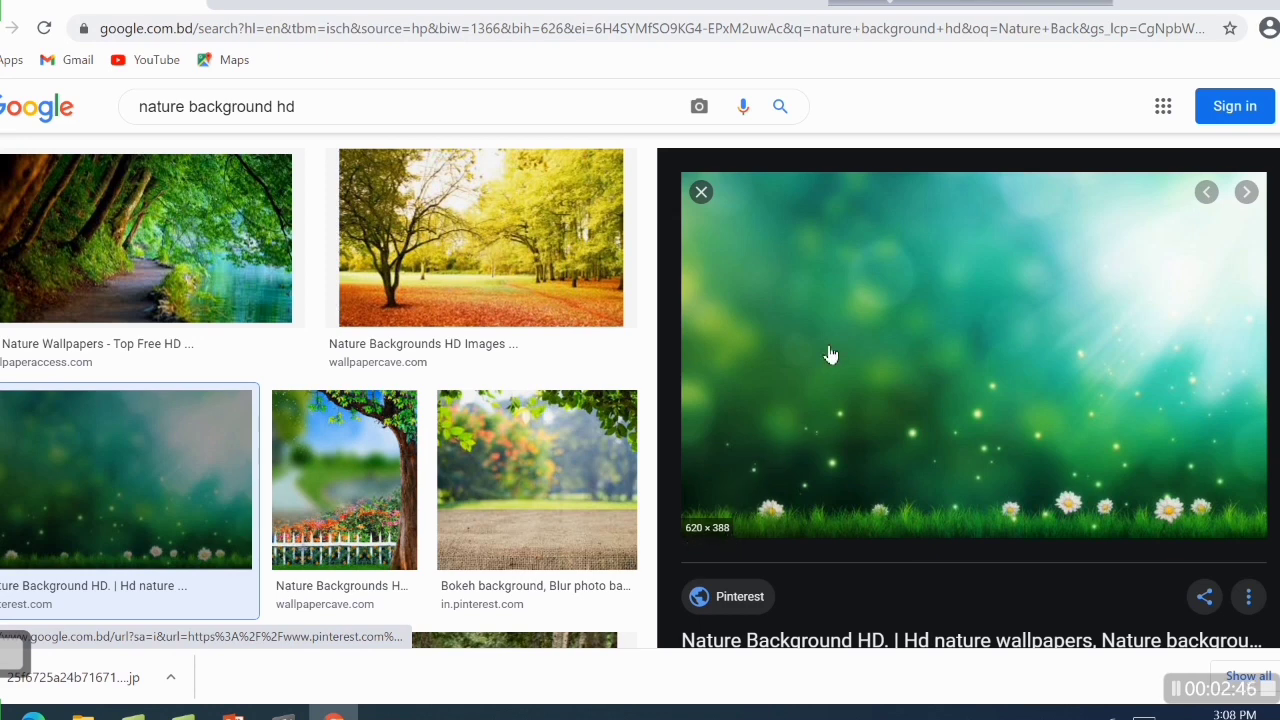
Browse the images related to the green meadow picture and preview the grass wallpaper from Depositphotos.
{"action": "scroll", "coordinate": [845, 325], "scroll_direction": "up", "scroll_amount": 1}
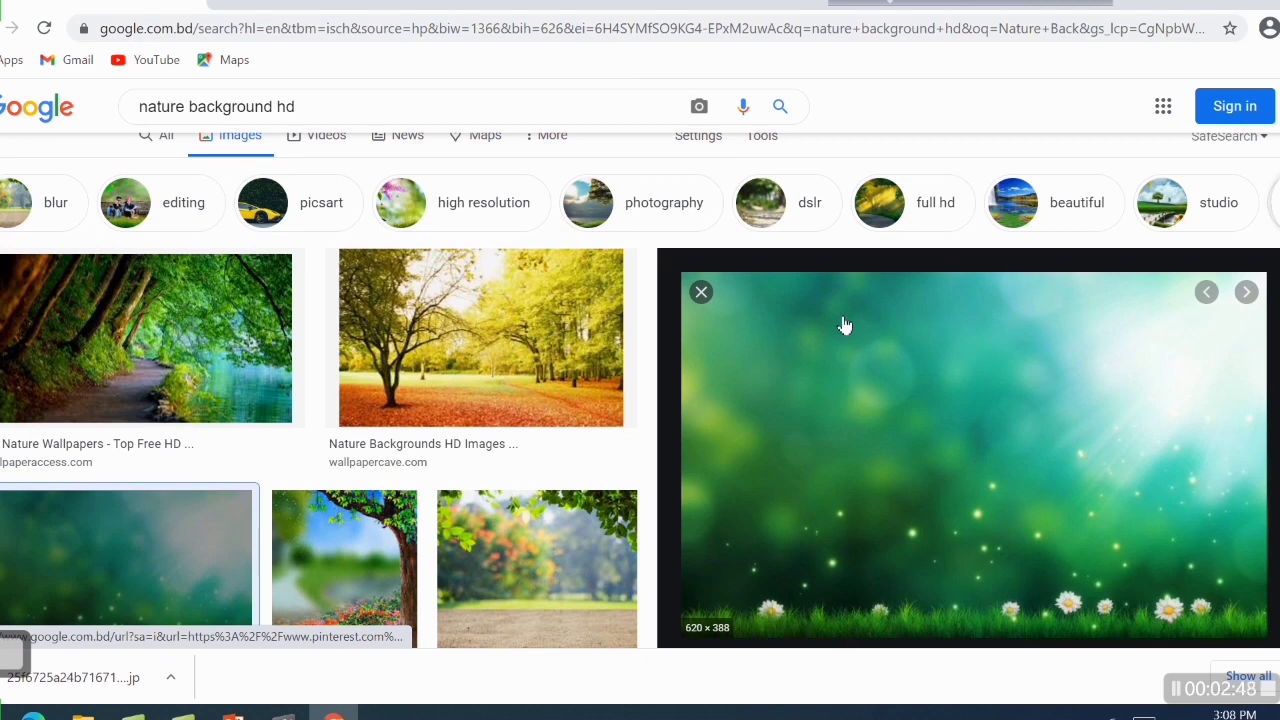
{"action": "scroll", "coordinate": [1051, 366], "scroll_direction": "down", "scroll_amount": 3}
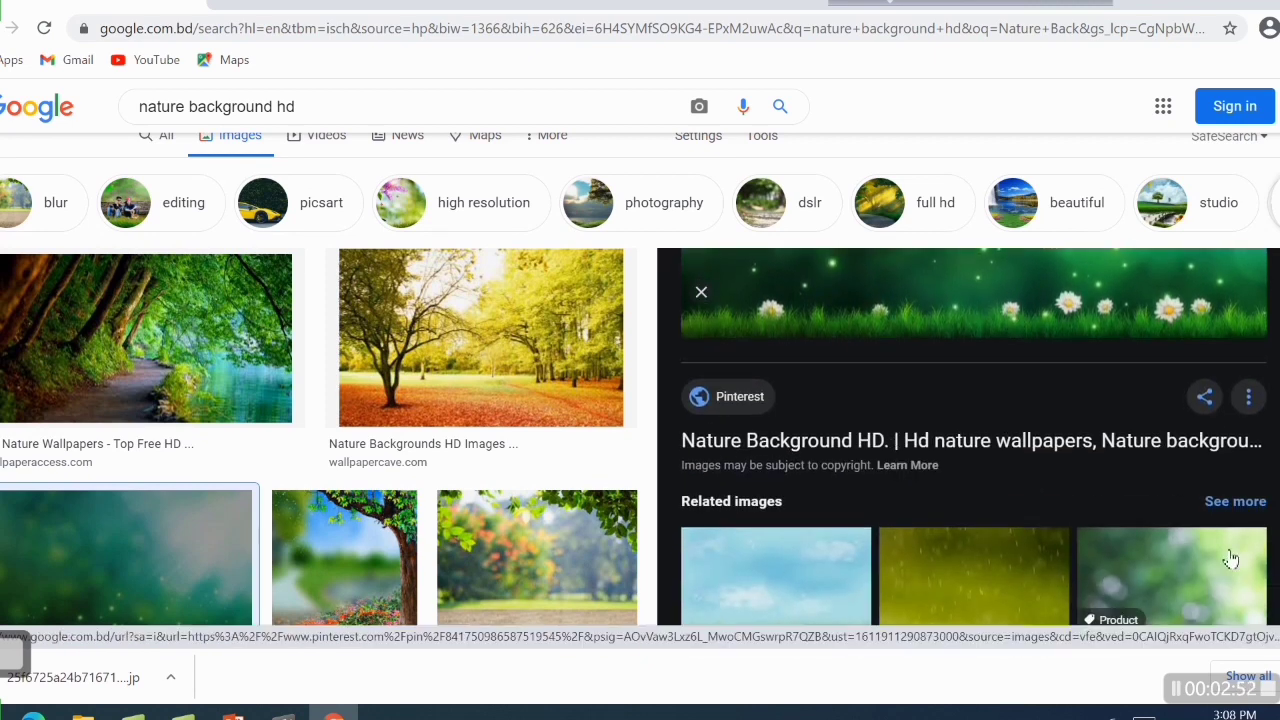
{"action": "scroll", "coordinate": [1090, 618], "scroll_direction": "down", "scroll_amount": 5}
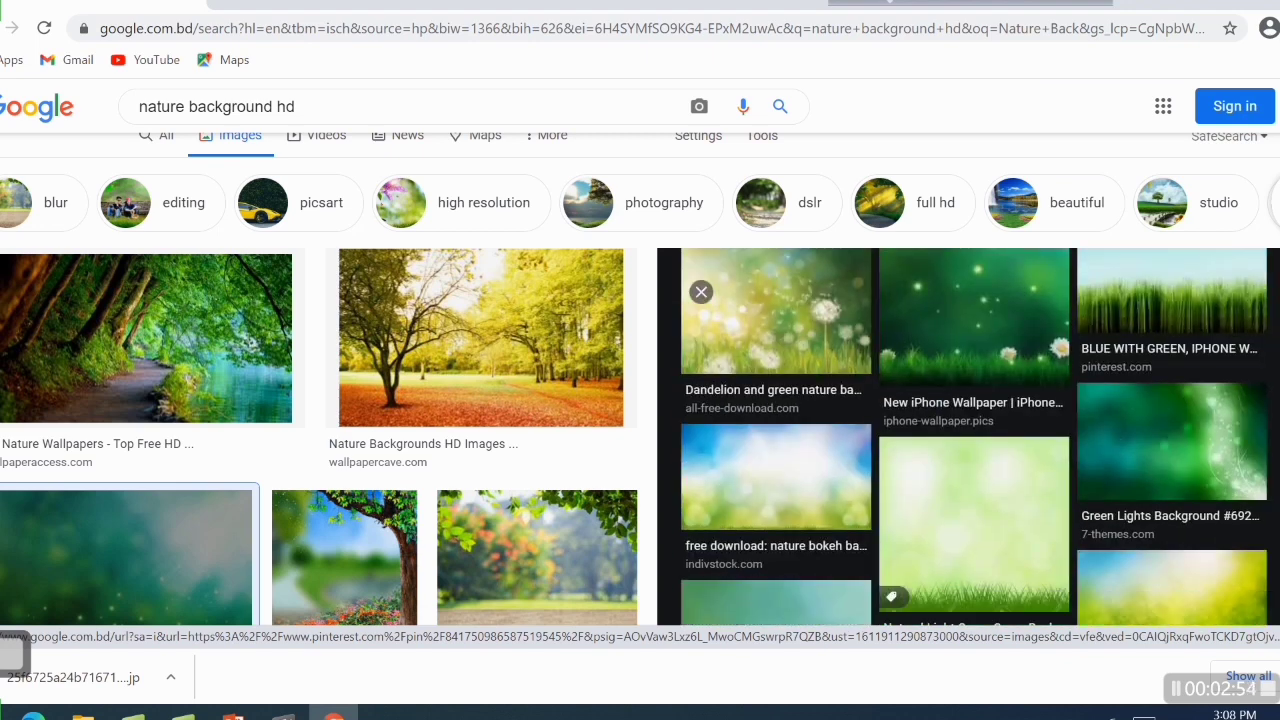
{"action": "scroll", "coordinate": [974, 437], "scroll_direction": "up", "scroll_amount": 1}
{"action": "scroll", "coordinate": [974, 437], "scroll_direction": "up", "scroll_amount": 1}
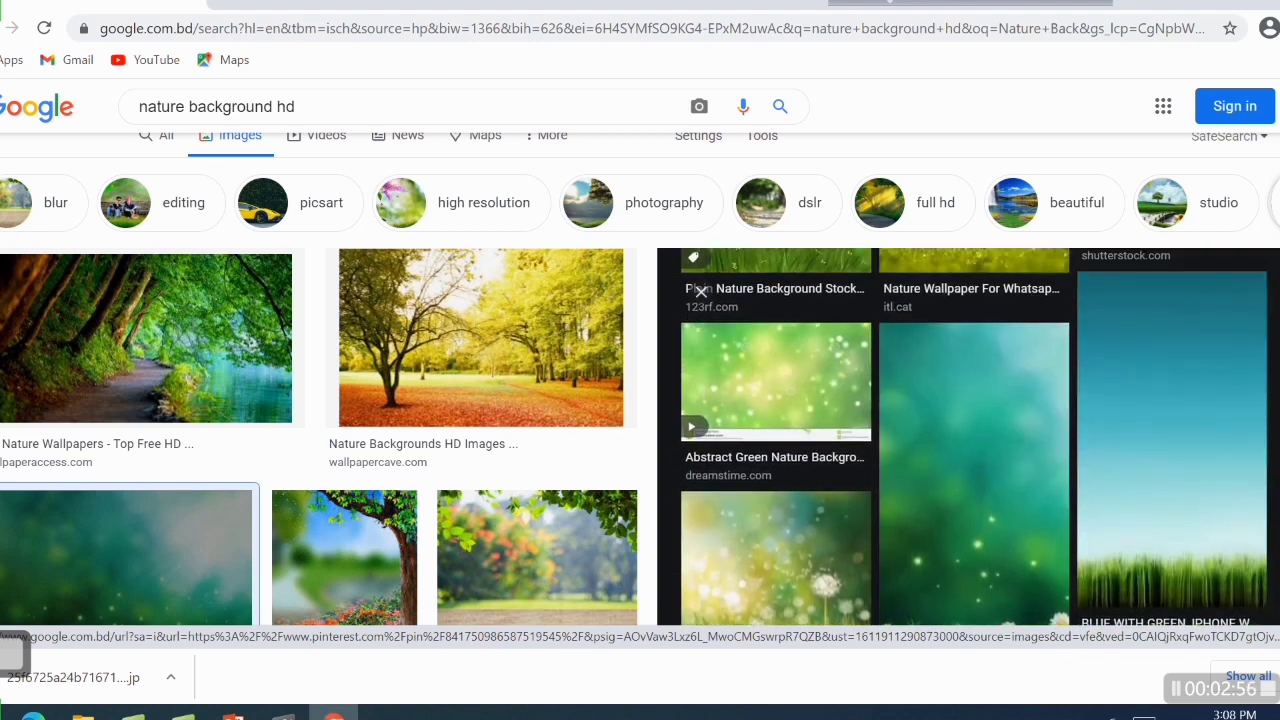
{"action": "scroll", "coordinate": [974, 437], "scroll_direction": "down", "scroll_amount": 3}
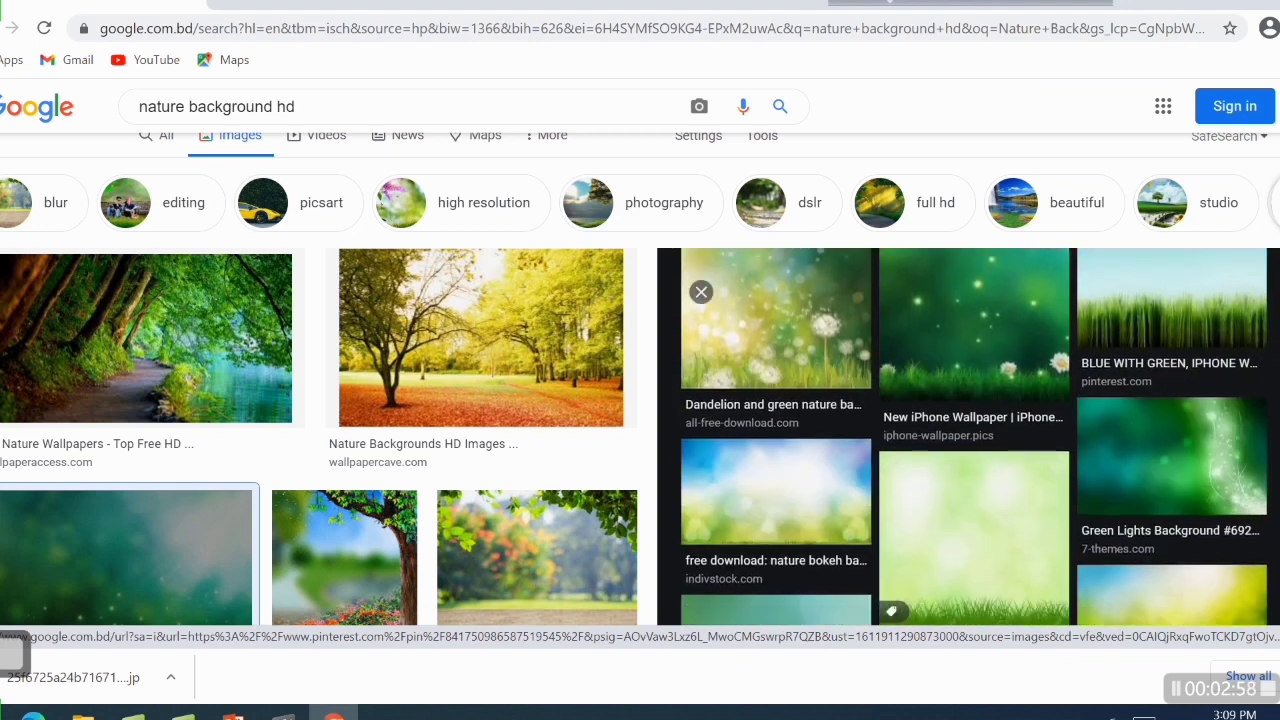
{"action": "scroll", "coordinate": [974, 437], "scroll_direction": "down", "scroll_amount": 3}
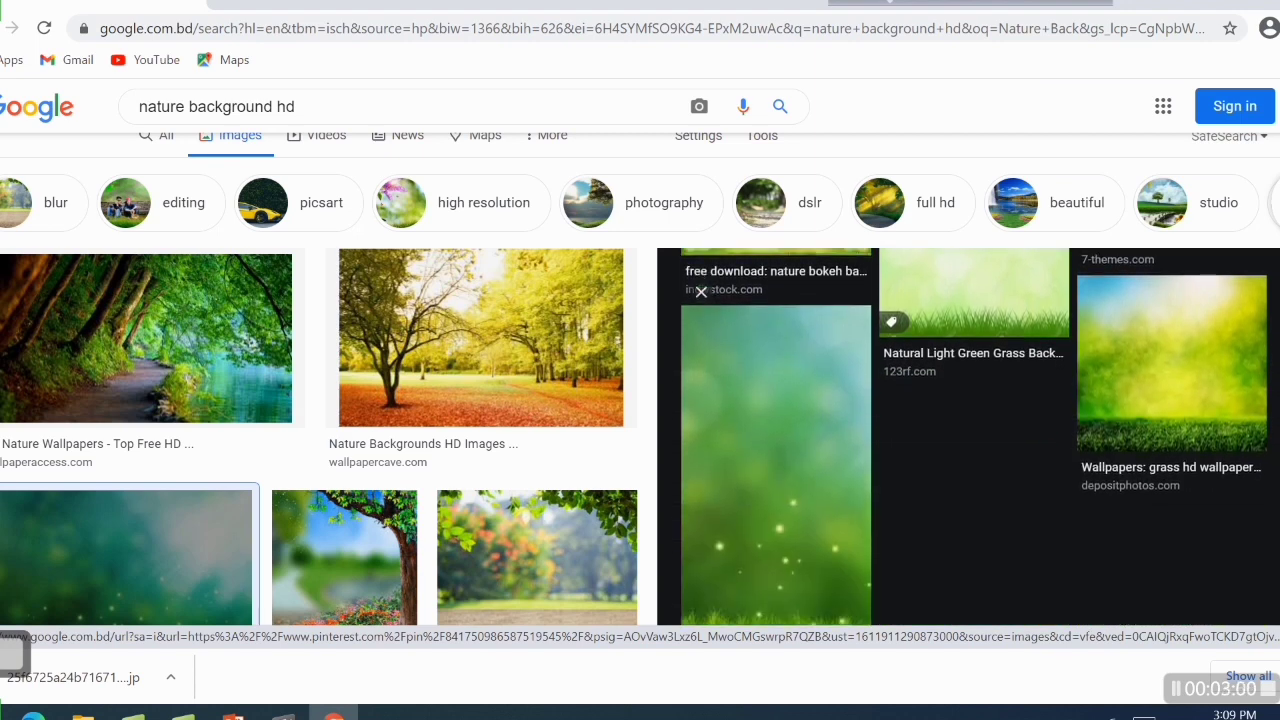
{"action": "left_click", "coordinate": [1171, 325]}
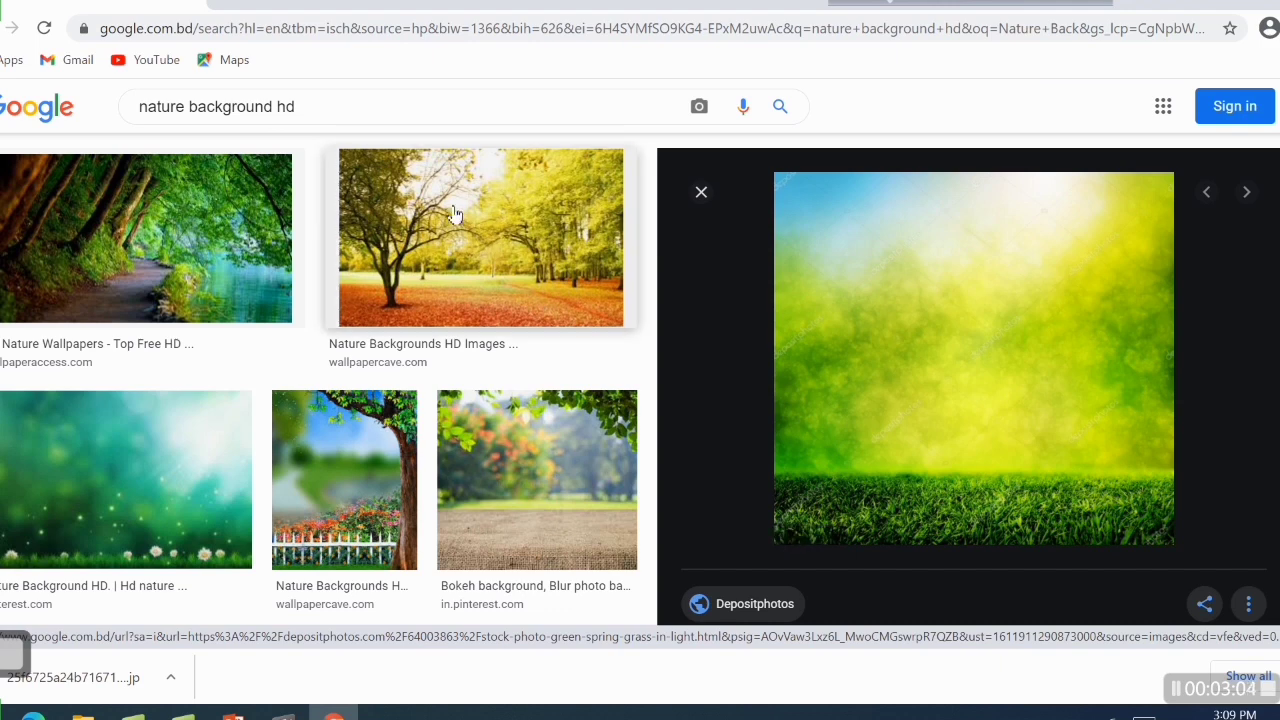
{"action": "scroll", "coordinate": [453, 213], "scroll_direction": "down", "scroll_amount": 1}
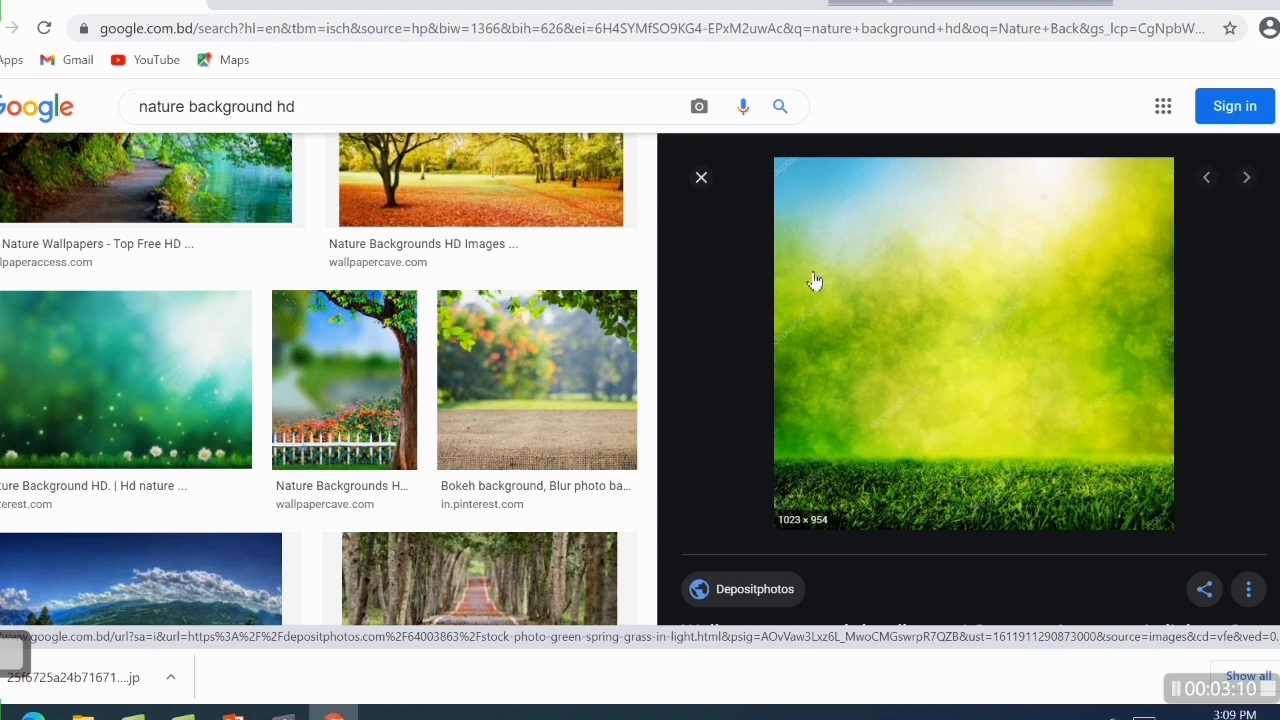
{"action": "scroll", "coordinate": [341, 330], "scroll_direction": "up", "scroll_amount": 2}
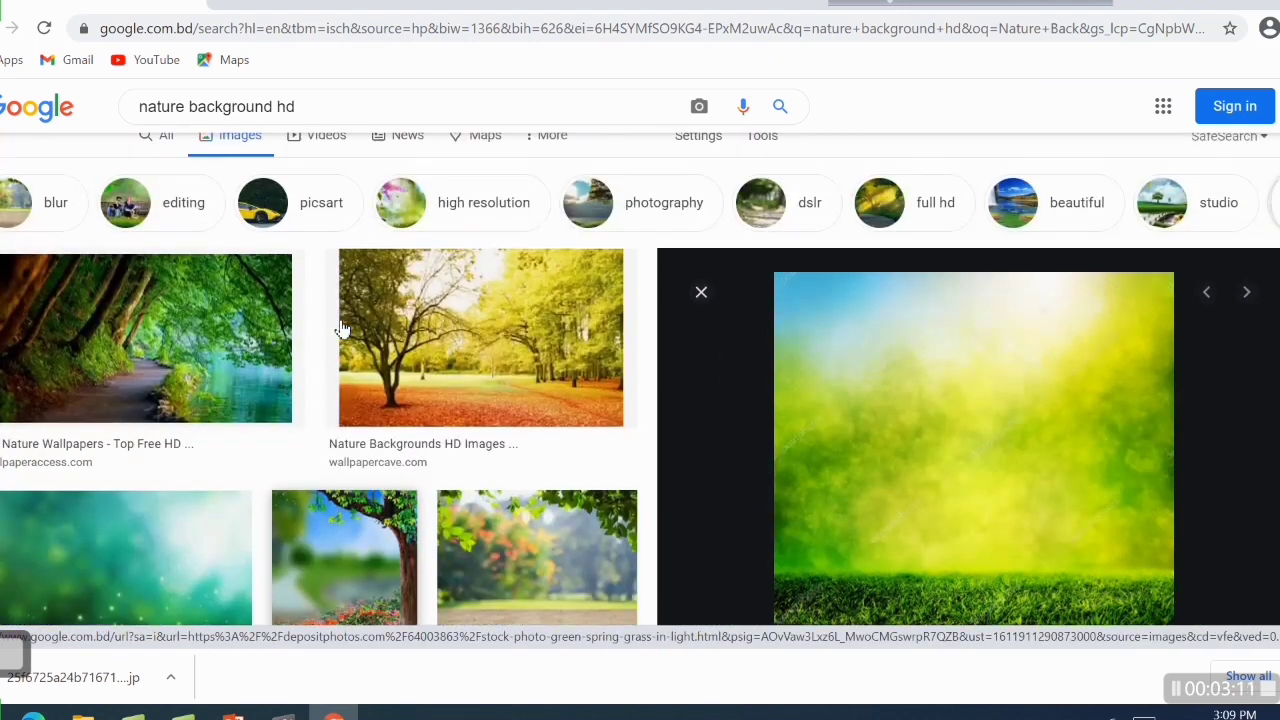
Preview the WallpaperAccess picture of a forest path beside water and save it in the Image folder.
{"action": "left_click", "coordinate": [133, 344]}
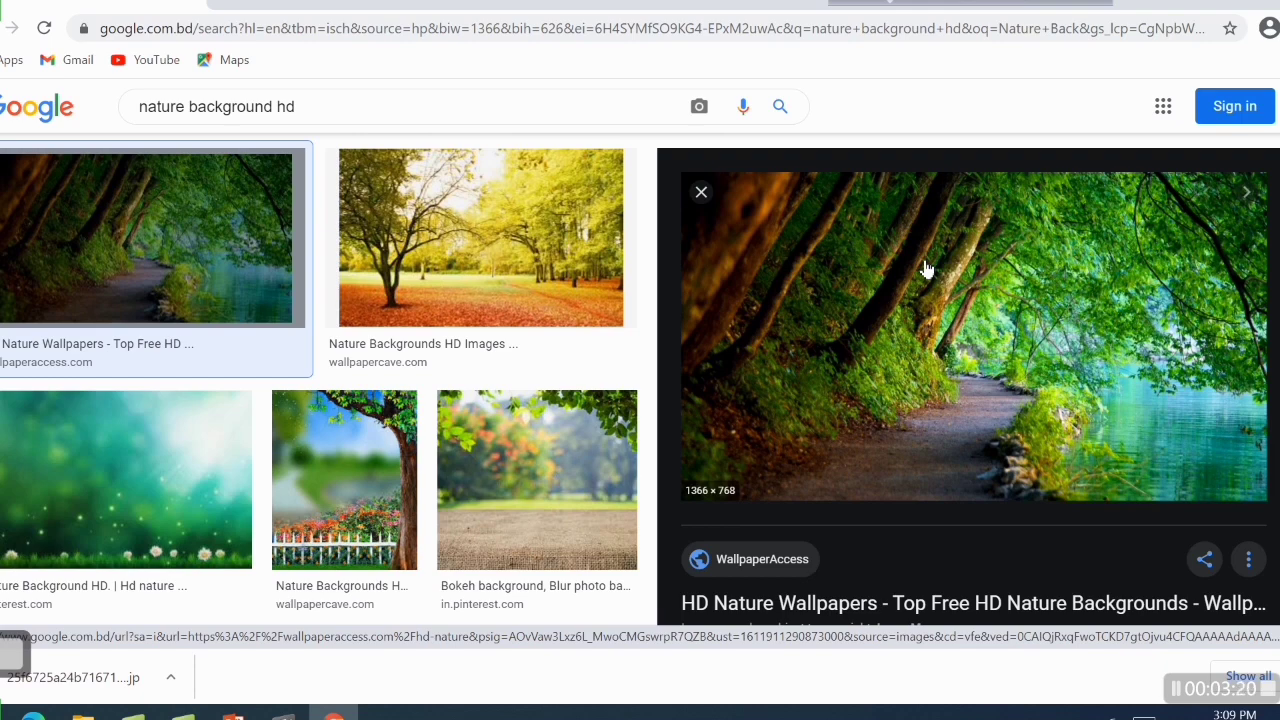
{"action": "right_click", "coordinate": [965, 244]}
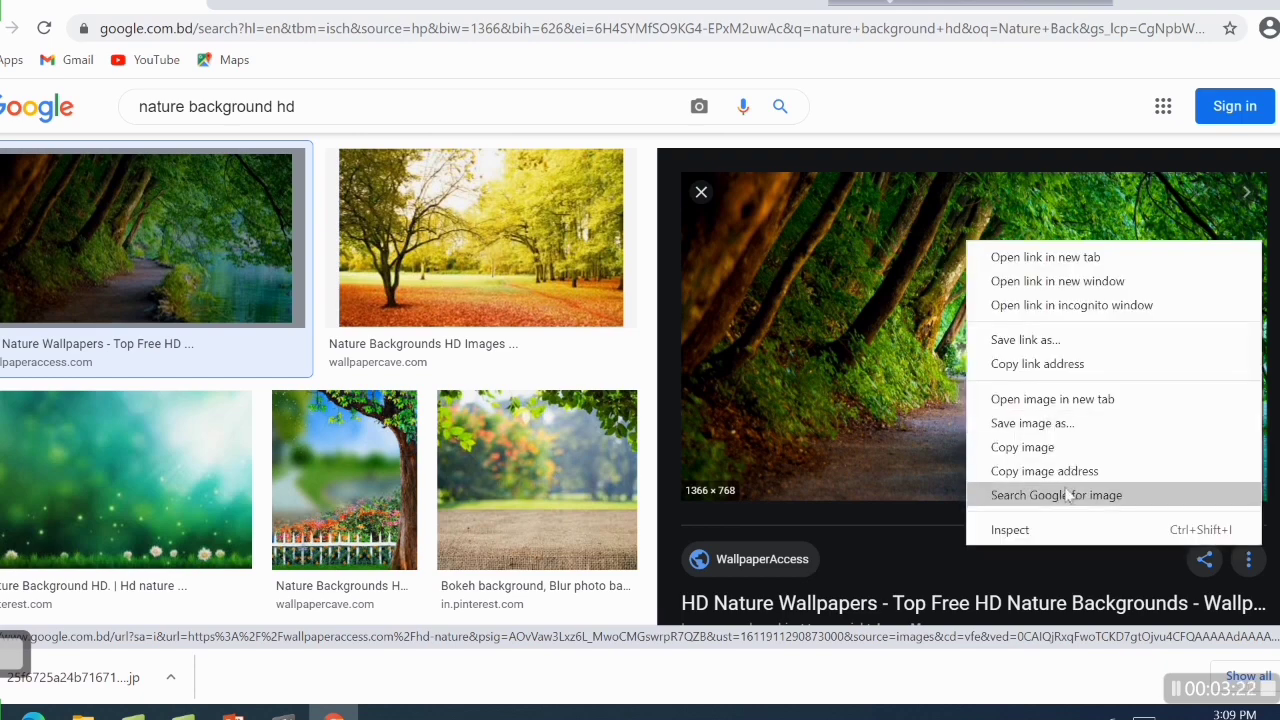
{"action": "left_click", "coordinate": [1040, 421]}
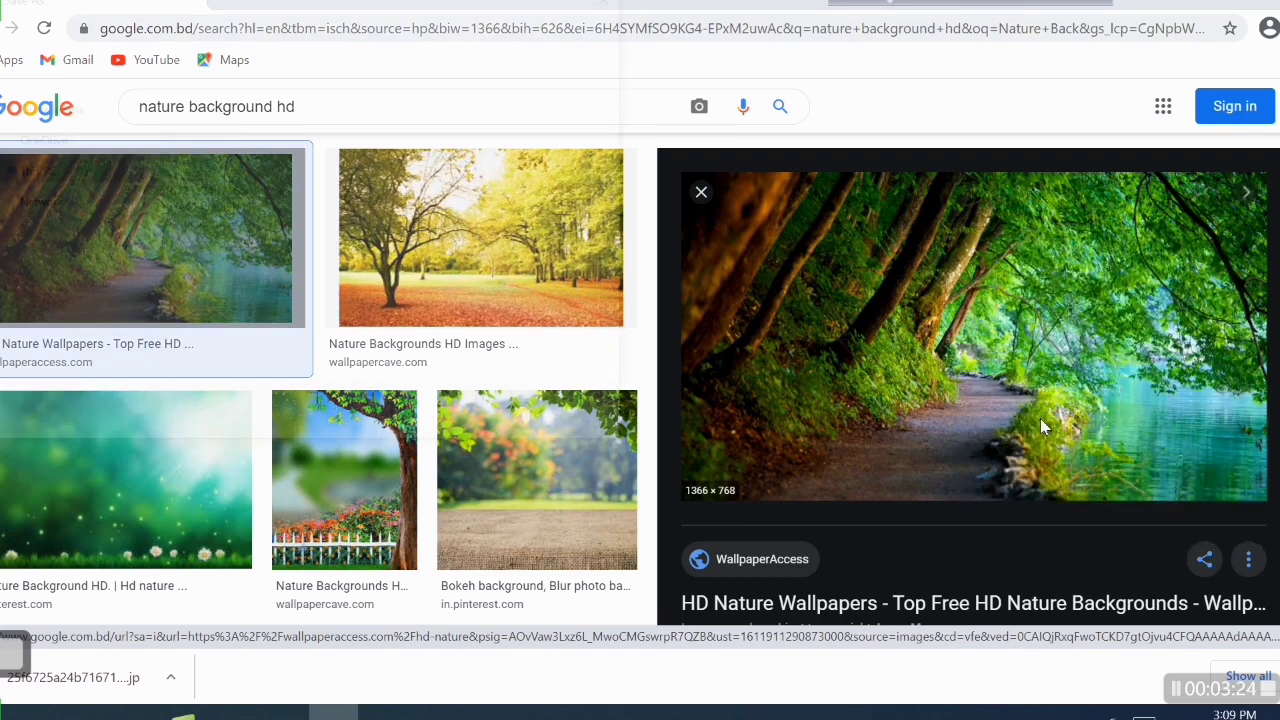
{"action": "left_click", "coordinate": [447, 424]}
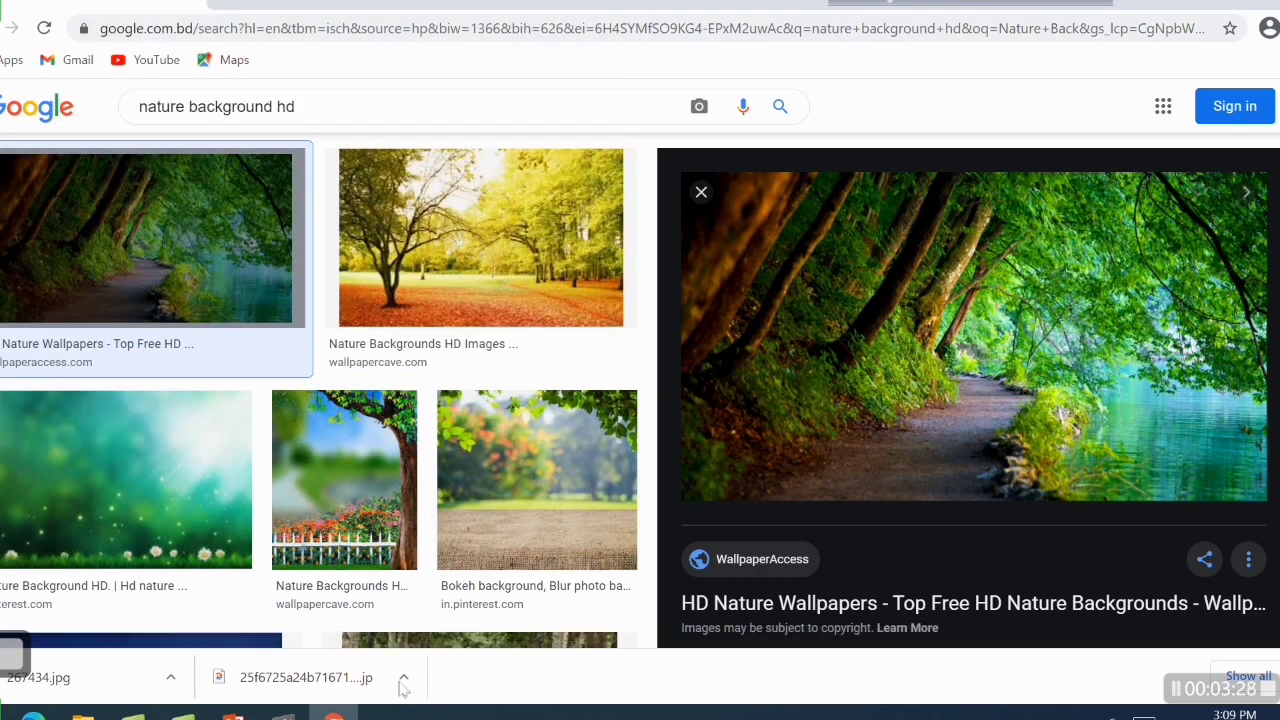
Switch to PowerPoint and insert the green meadow picture from the Desktop's Image folder onto the blank slide.
{"action": "left_click", "coordinate": [233, 712]}
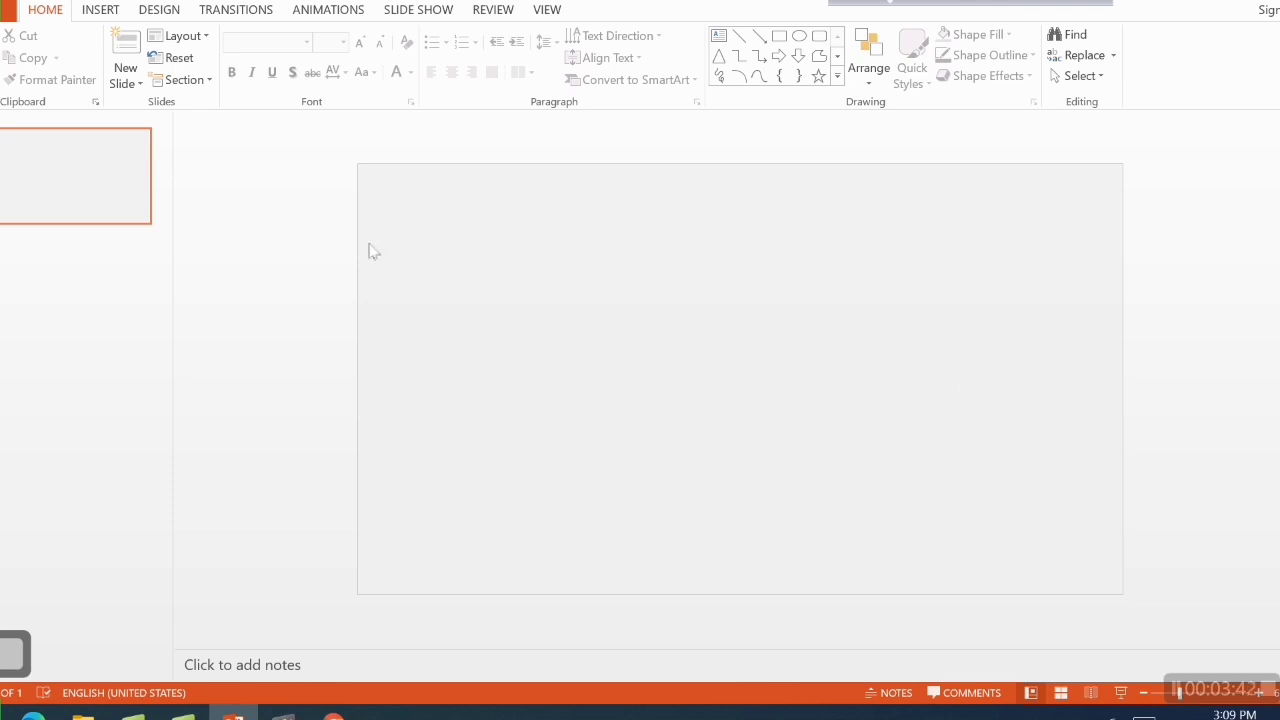
{"action": "left_click", "coordinate": [100, 10]}
{"action": "left_click", "coordinate": [72, 82]}
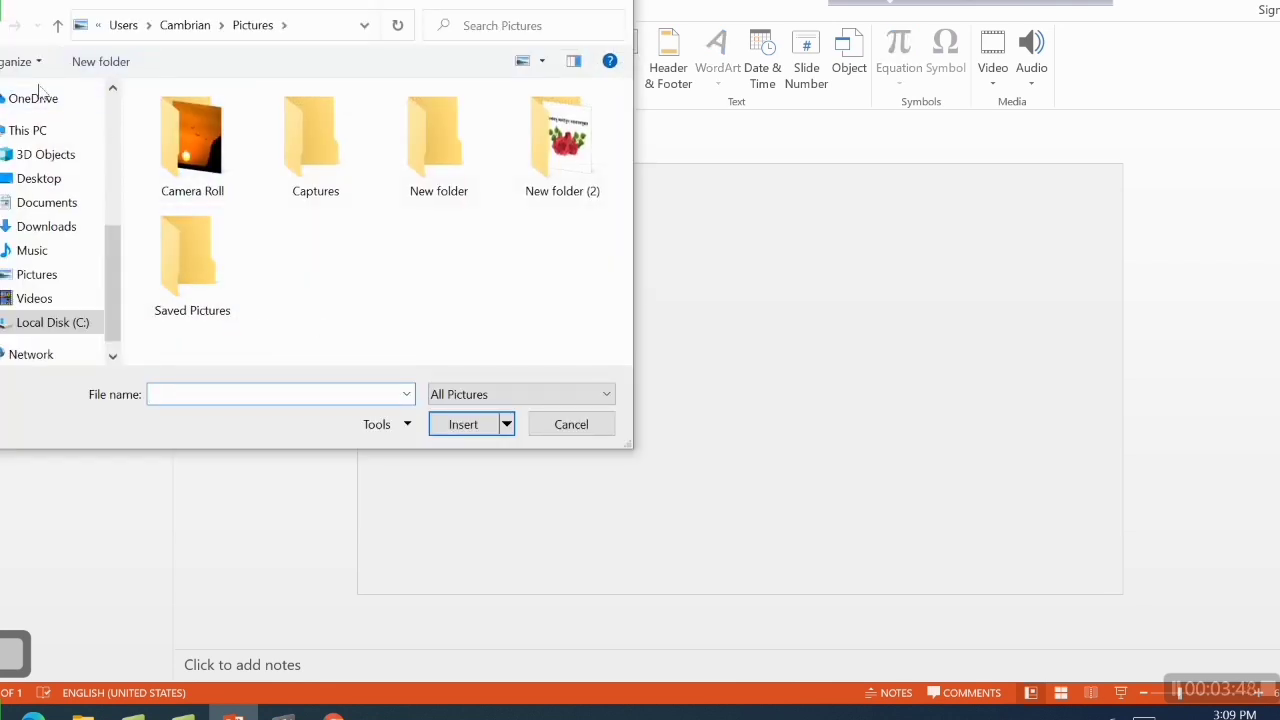
{"action": "left_click", "coordinate": [52, 180]}
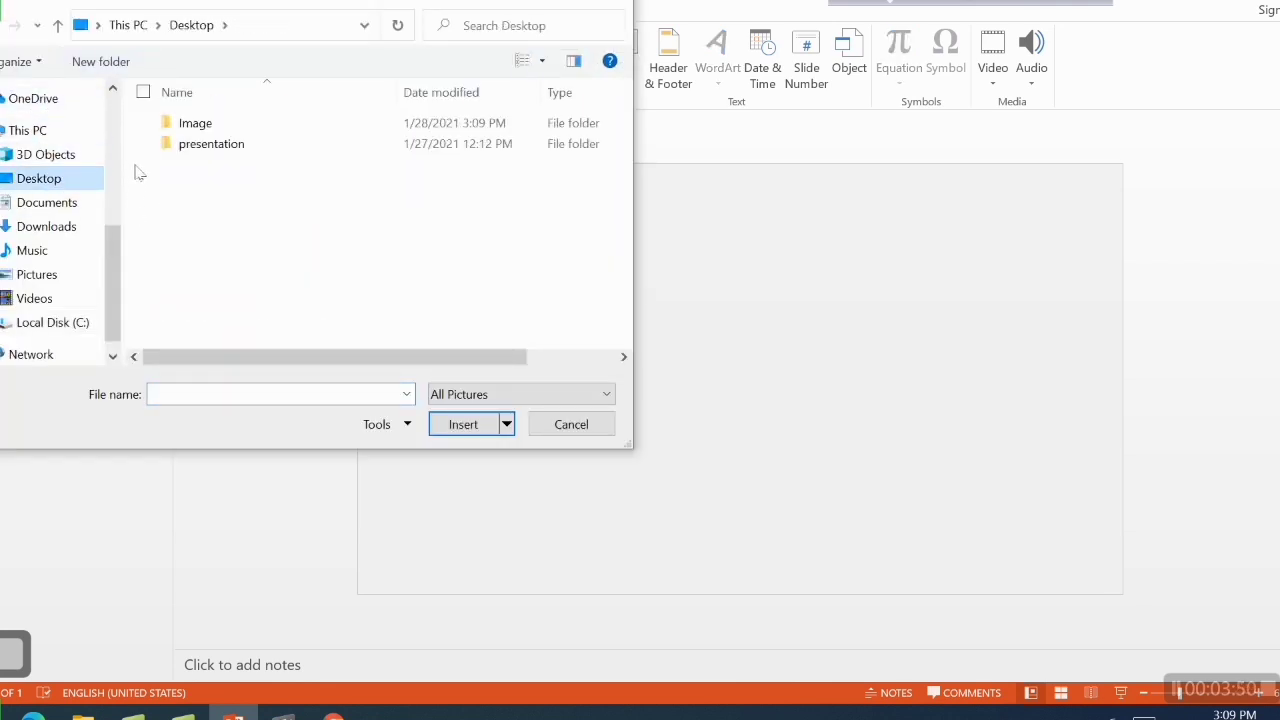
{"action": "double_click", "coordinate": [172, 124]}
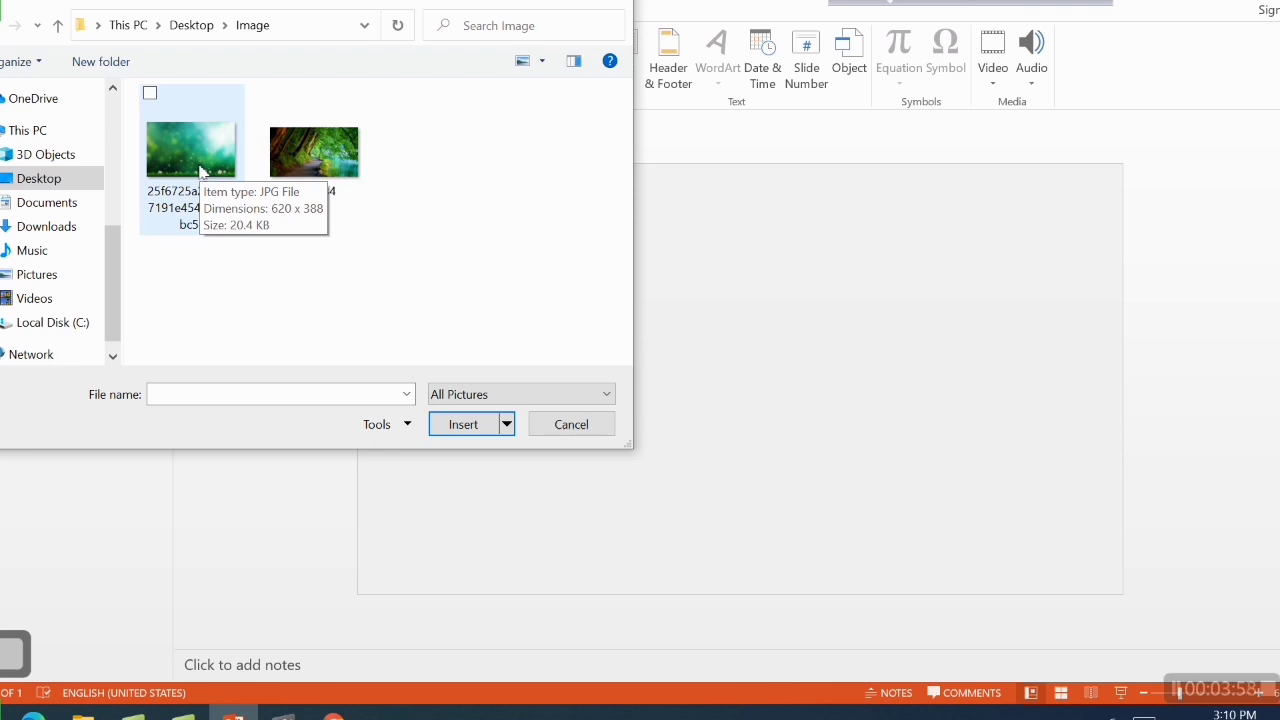
{"action": "double_click", "coordinate": [190, 150]}
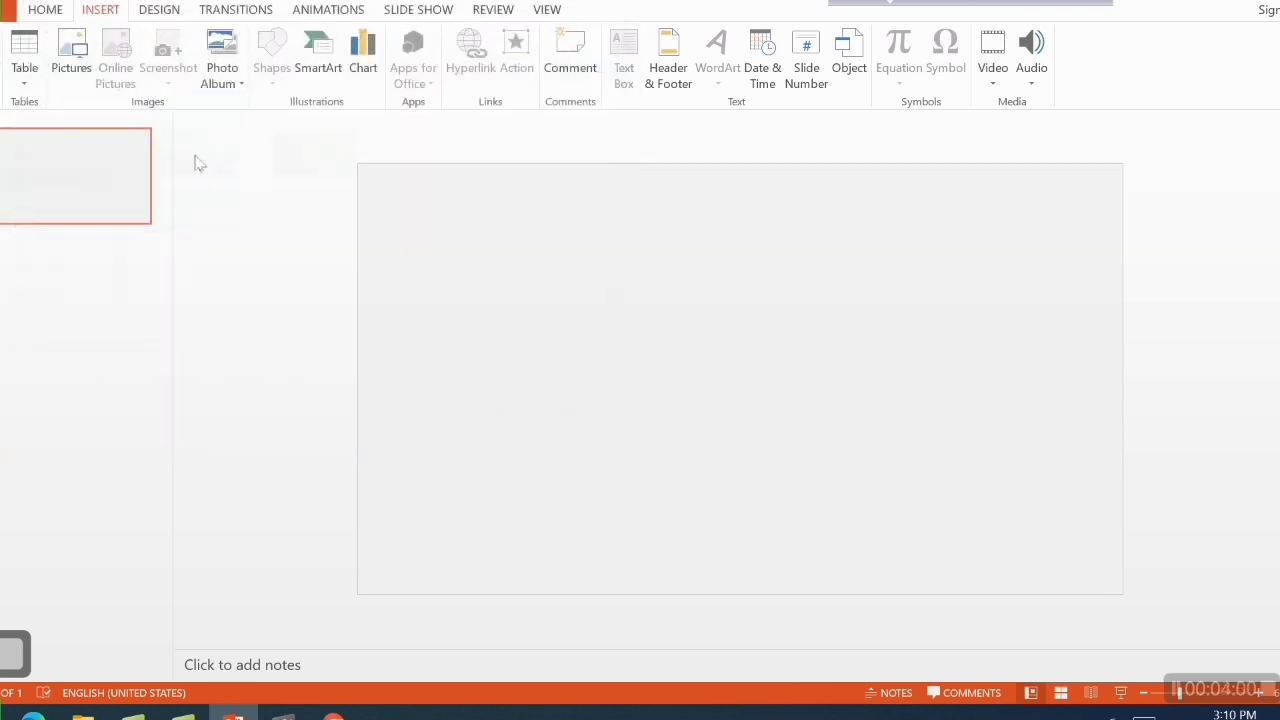
Shift the inserted picture slightly up and crop it to a 16:9 landscape aspect ratio.
{"action": "left_click_drag", "start_coordinate": [662, 389], "coordinate": [649, 360]}
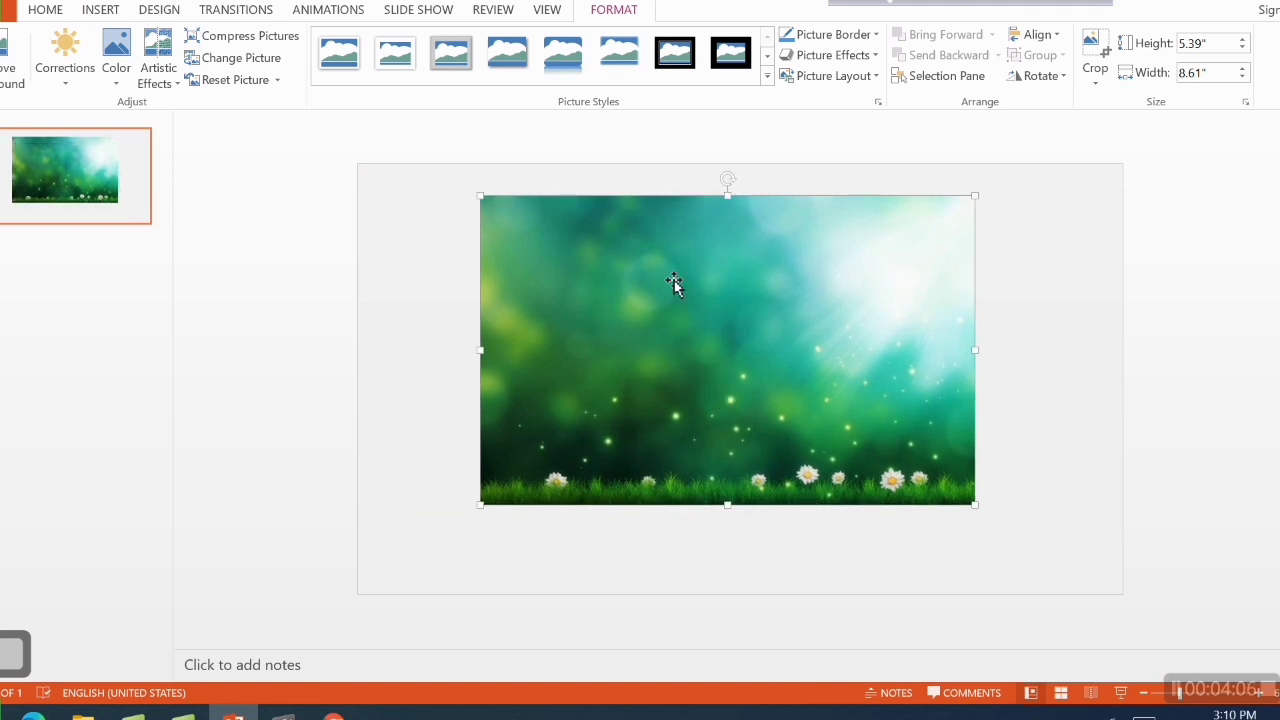
{"action": "left_click", "coordinate": [1095, 78]}
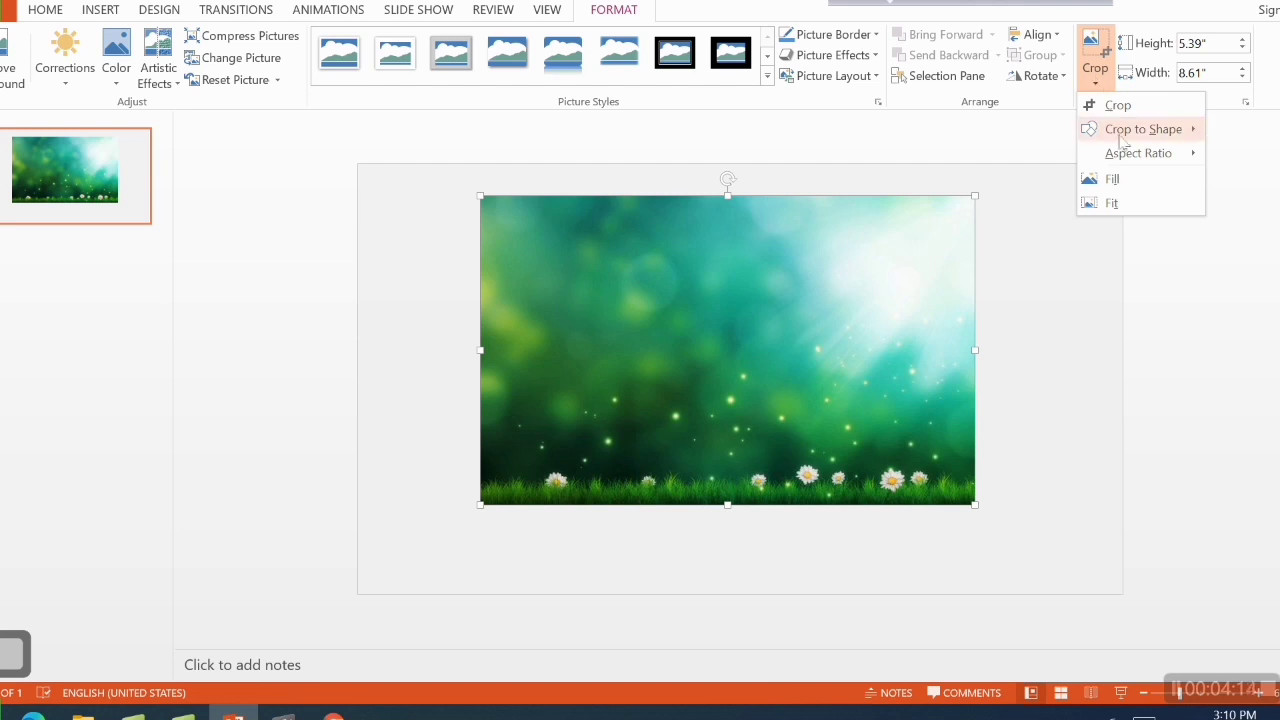
{"action": "mouse_move", "coordinate": [1176, 160]}
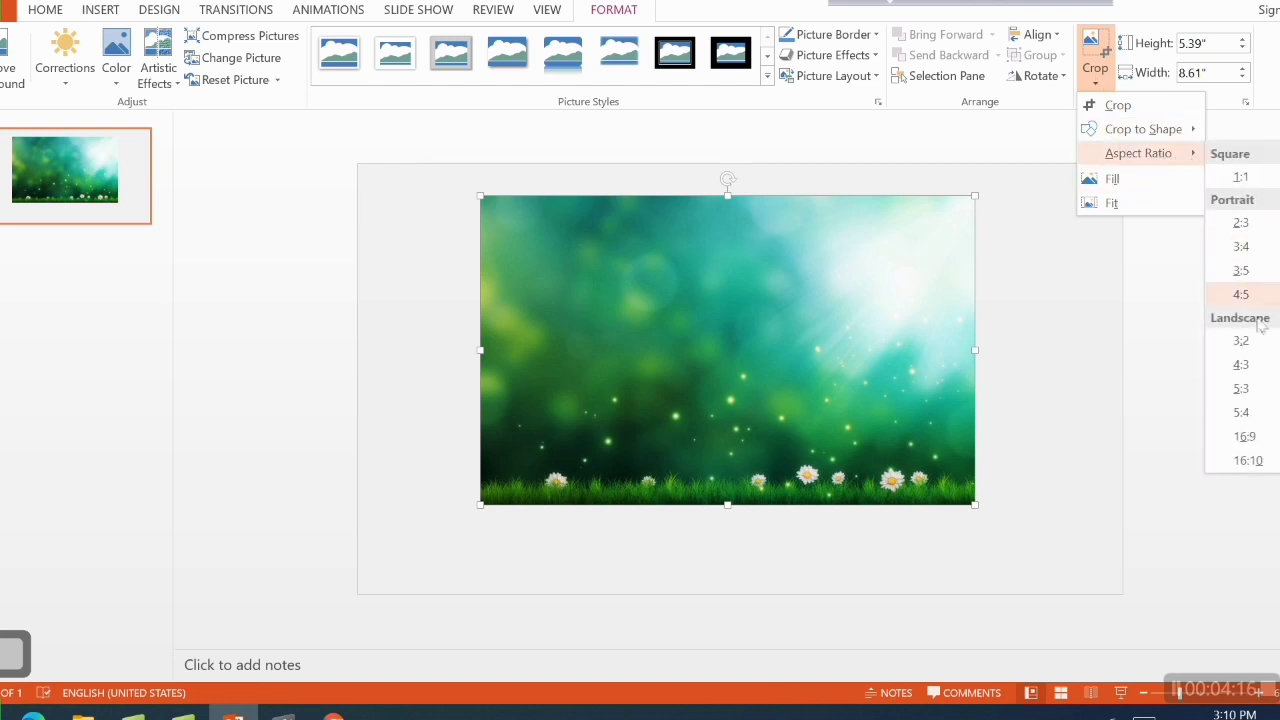
{"action": "left_click", "coordinate": [1244, 437]}
{"action": "left_click", "coordinate": [1184, 304]}
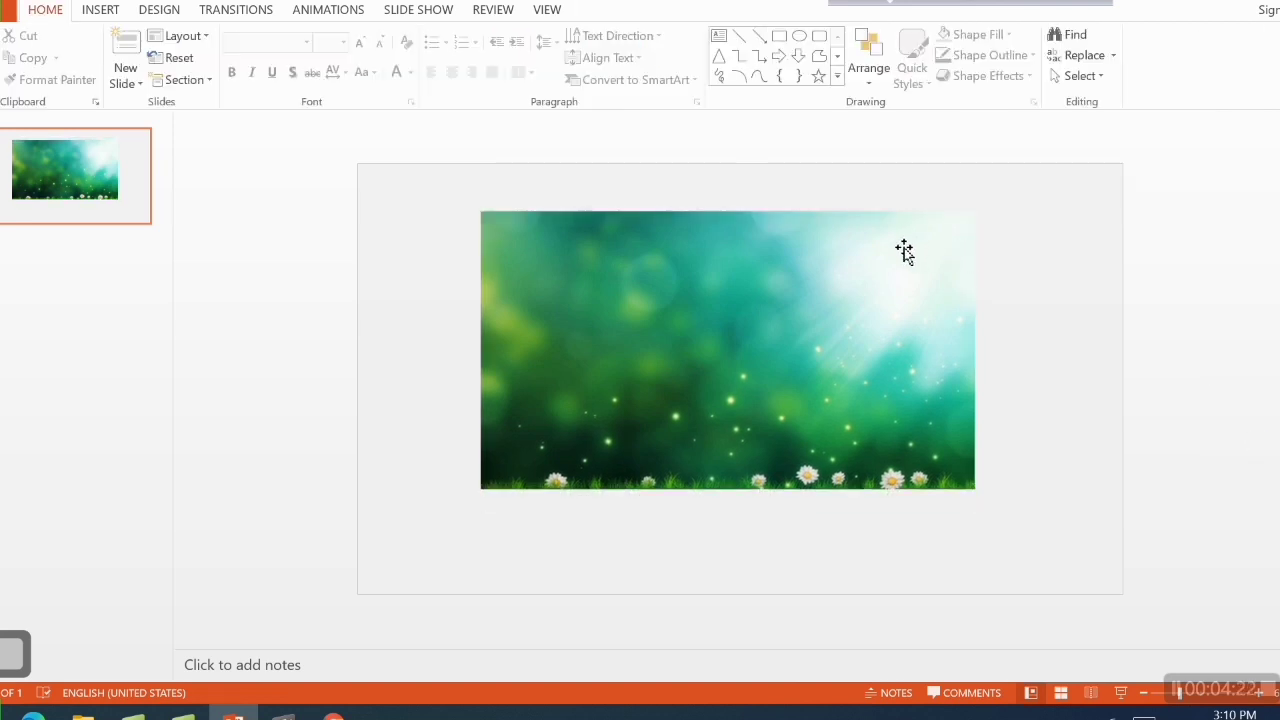
Move the meadow picture to the slide's upper-left corner and enlarge it proportionally to fill the whole slide.
{"action": "left_click_drag", "start_coordinate": [904, 251], "coordinate": [778, 204]}
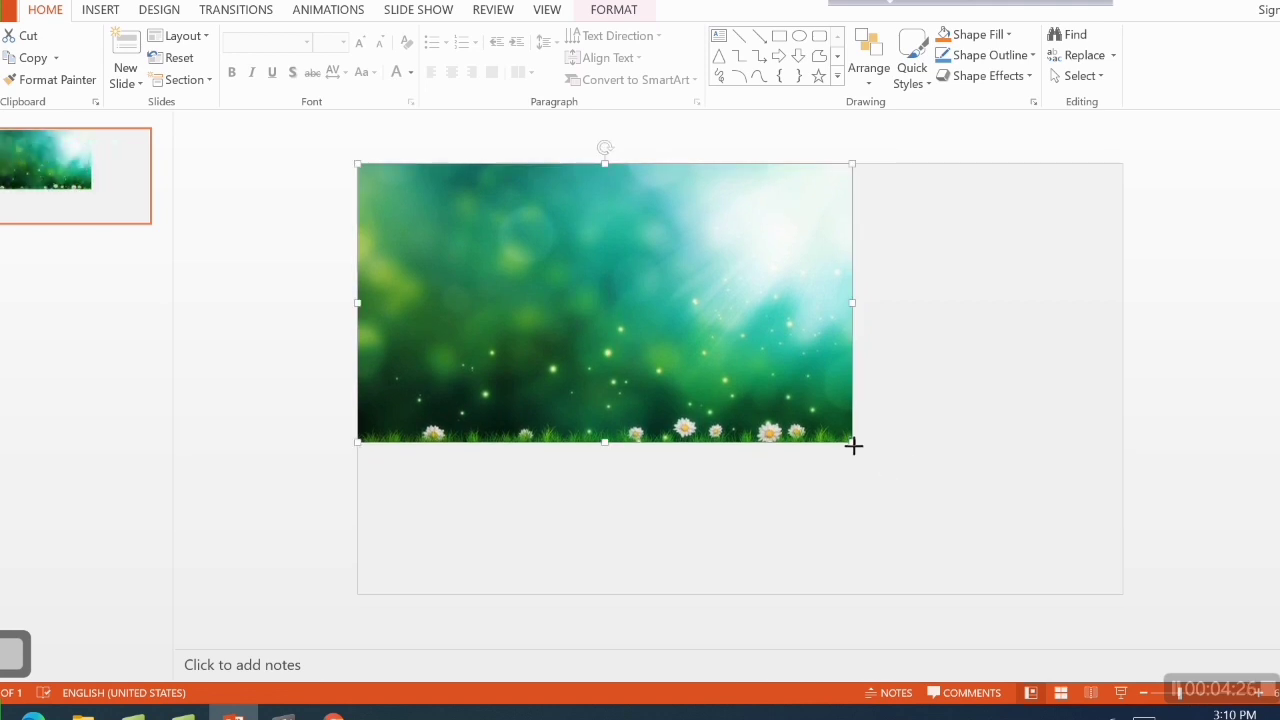
{"action": "left_click_drag", "start_coordinate": [853, 446], "coordinate": [1048, 598]}
{"action": "left_click", "coordinate": [1181, 282]}
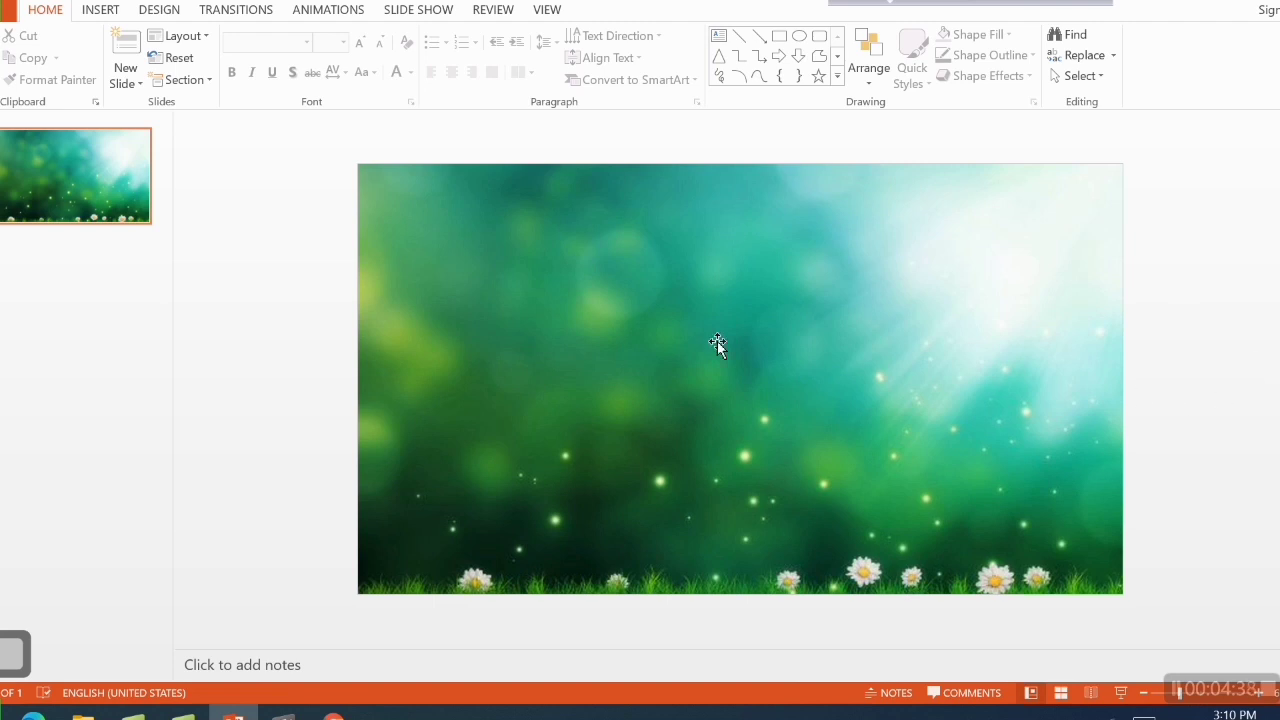
Delete the full-slide meadow picture and undo the deletion.
{"action": "left_click", "coordinate": [618, 400]}
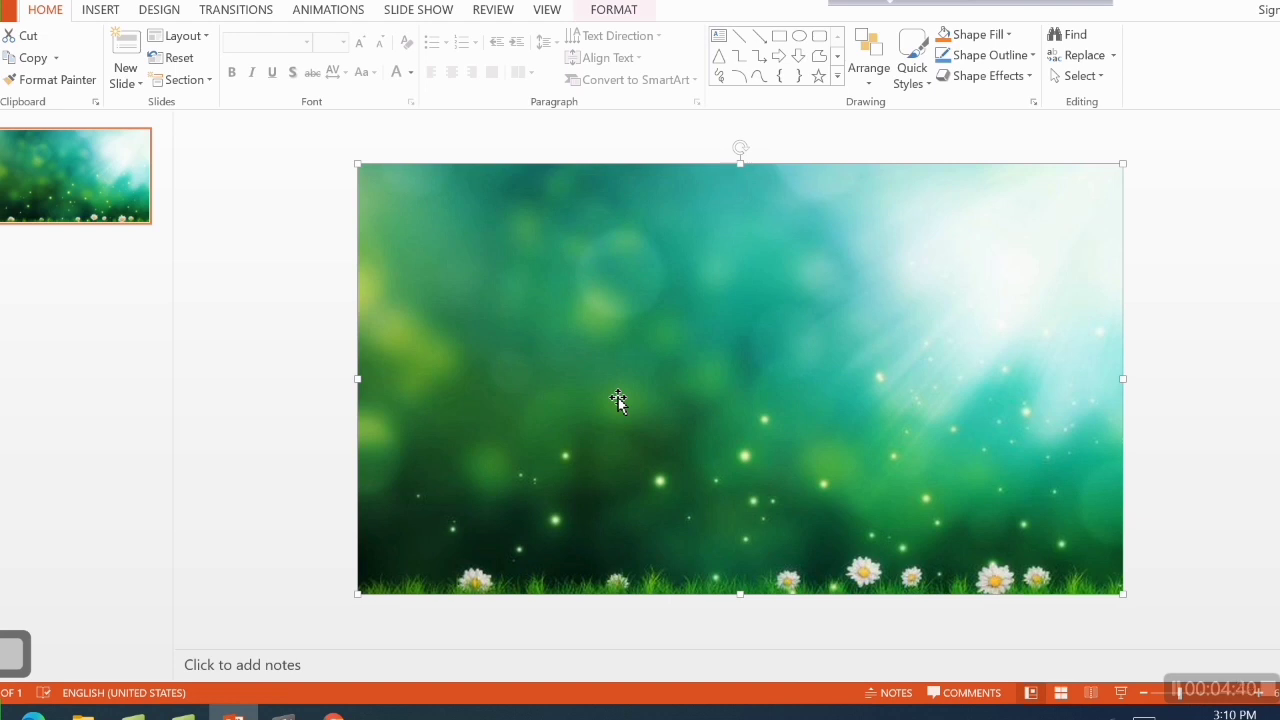
{"action": "key", "text": "Delete"}
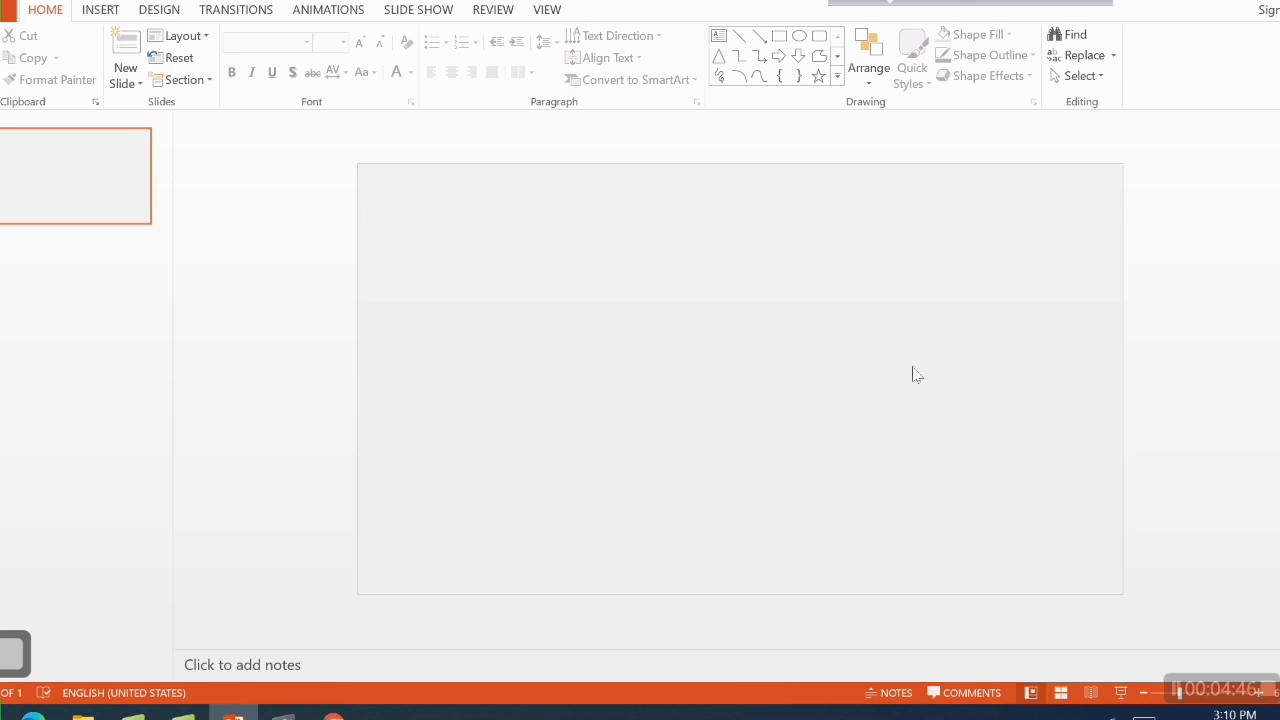
{"action": "key", "text": "ctrl+z"}
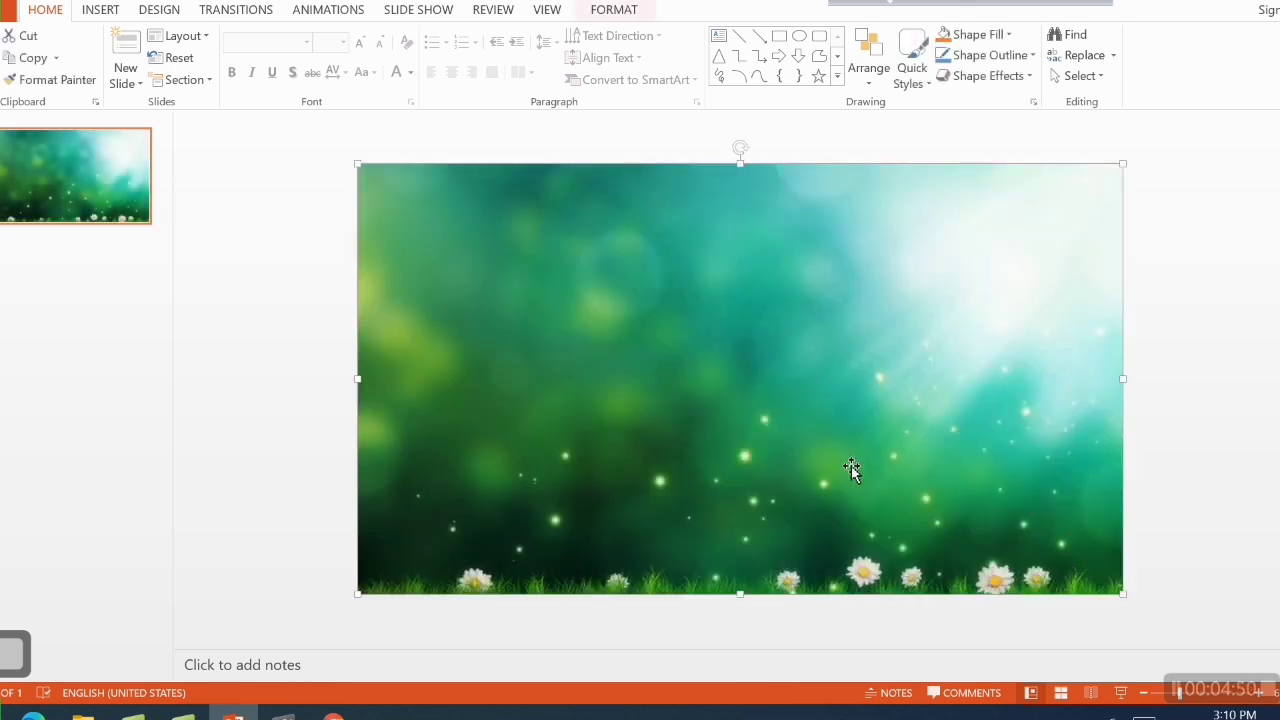
Preview the slide with the meadow background in full-screen slide show and exit the show.
{"action": "left_click", "coordinate": [1120, 692]}
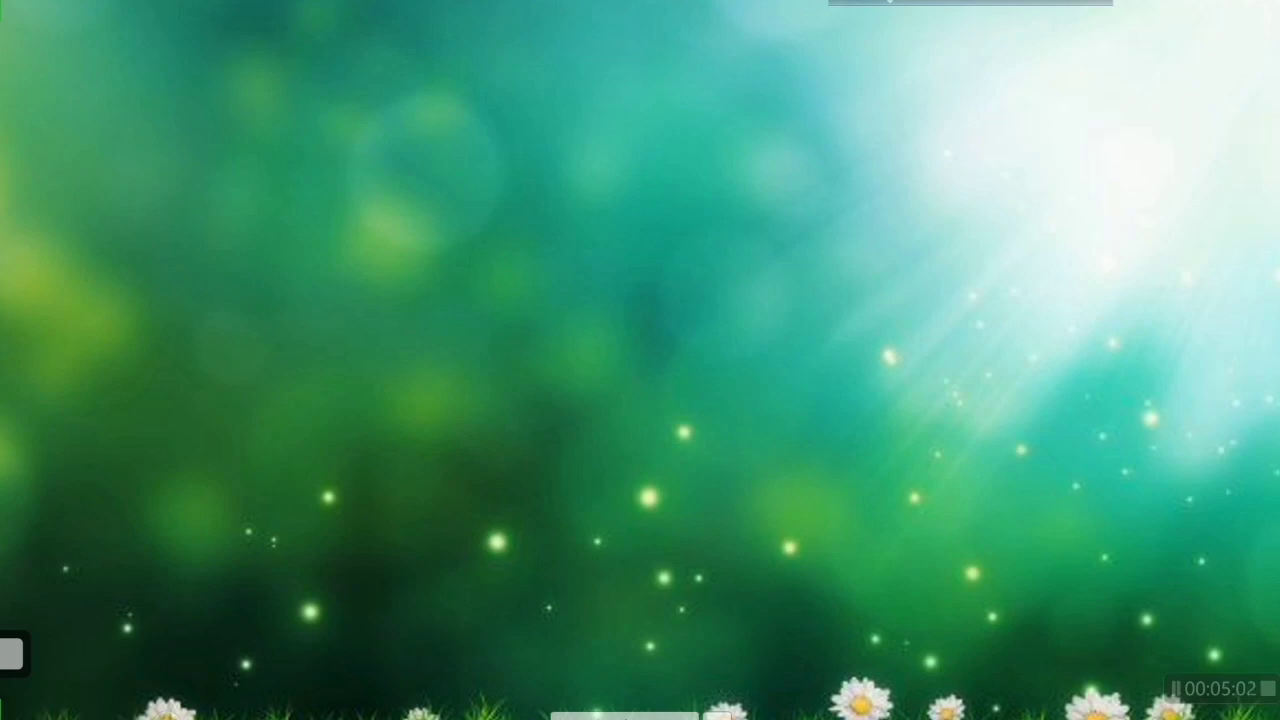
{"action": "key", "text": "Escape"}
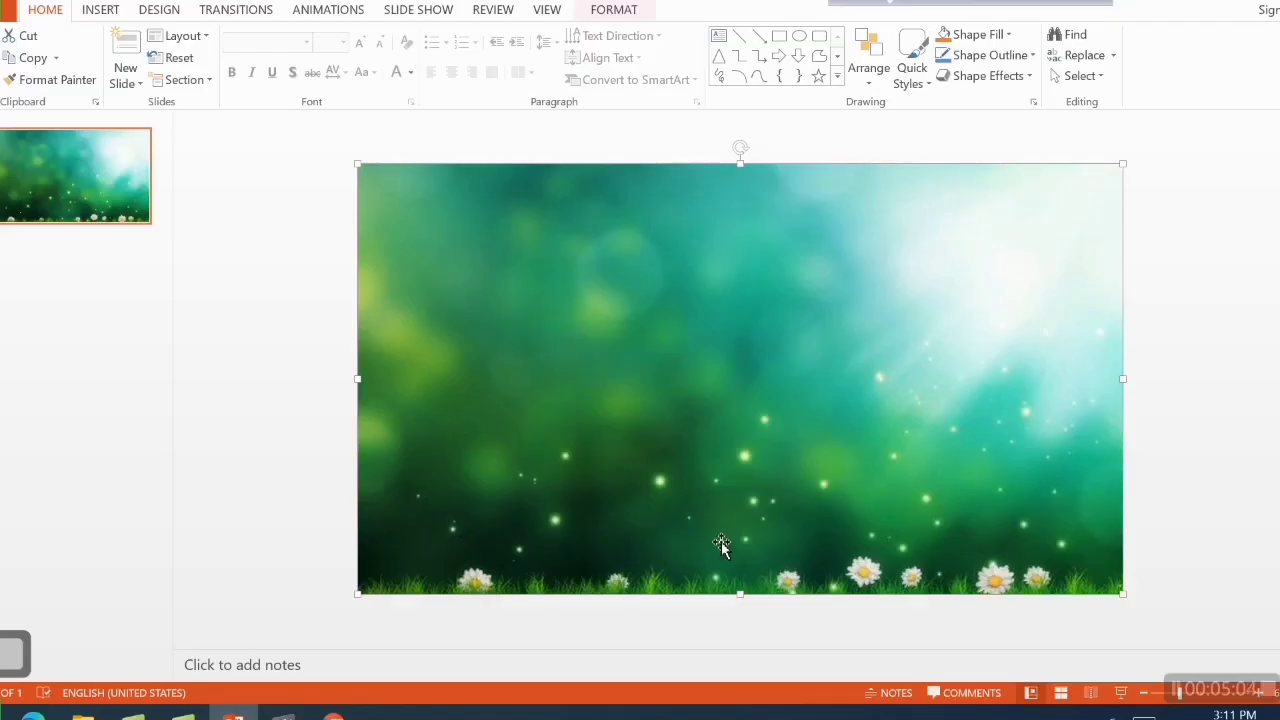
Delete the meadow picture and insert the forest path picture from the Image folder in its place.
{"action": "key", "text": "Delete"}
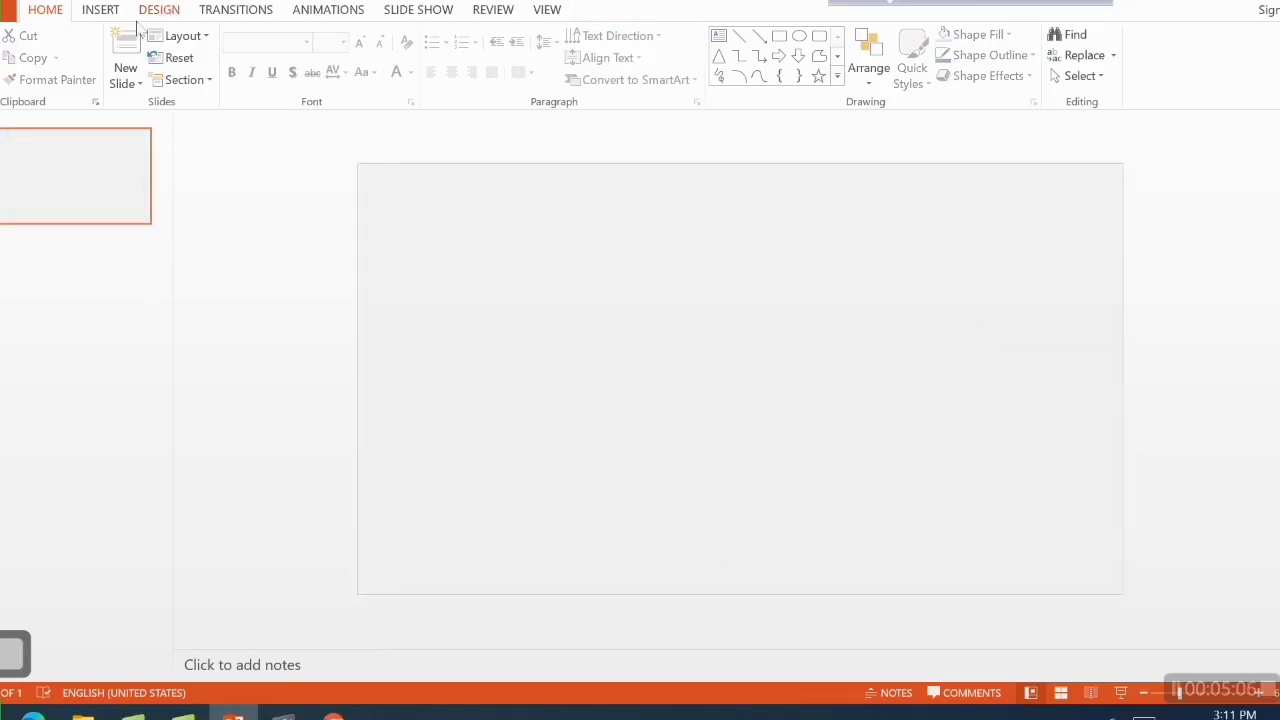
{"action": "left_click", "coordinate": [93, 10]}
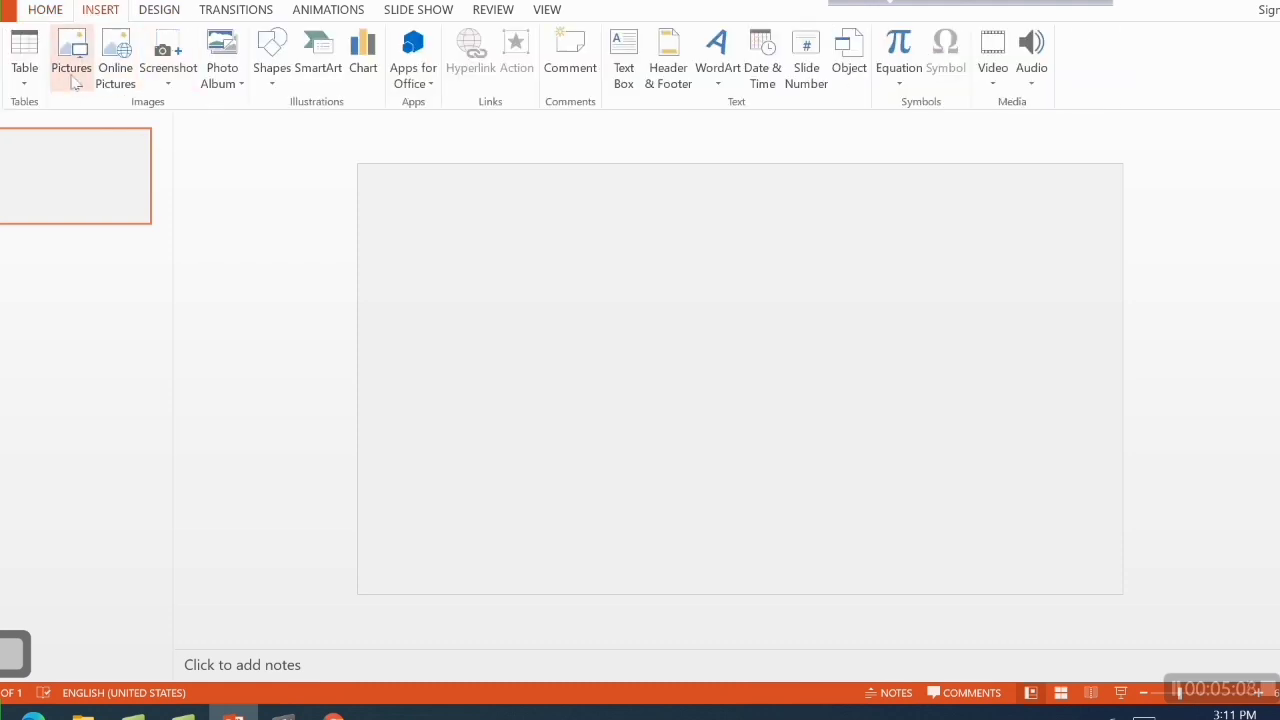
{"action": "left_click", "coordinate": [71, 52]}
{"action": "double_click", "coordinate": [320, 170]}
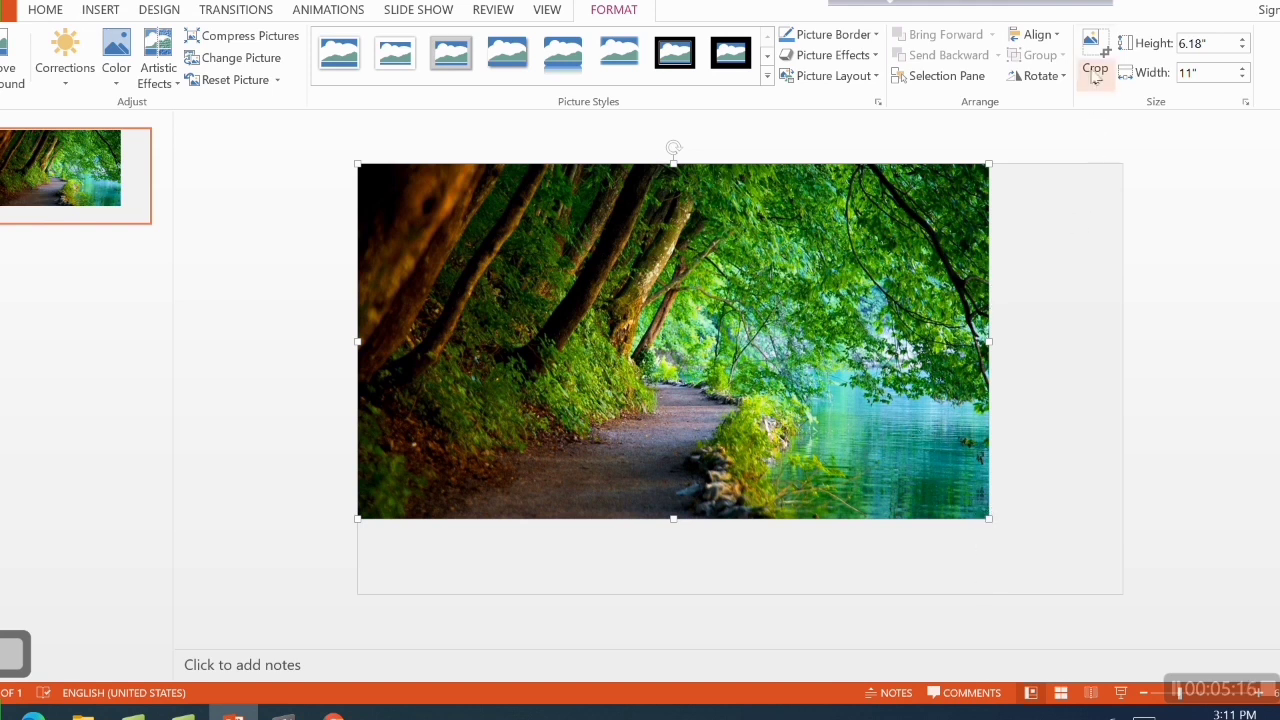
Crop the forest path picture to a 16:9 landscape aspect ratio and keep it selected.
{"action": "left_click", "coordinate": [1095, 74]}
{"action": "mouse_move", "coordinate": [1145, 155]}
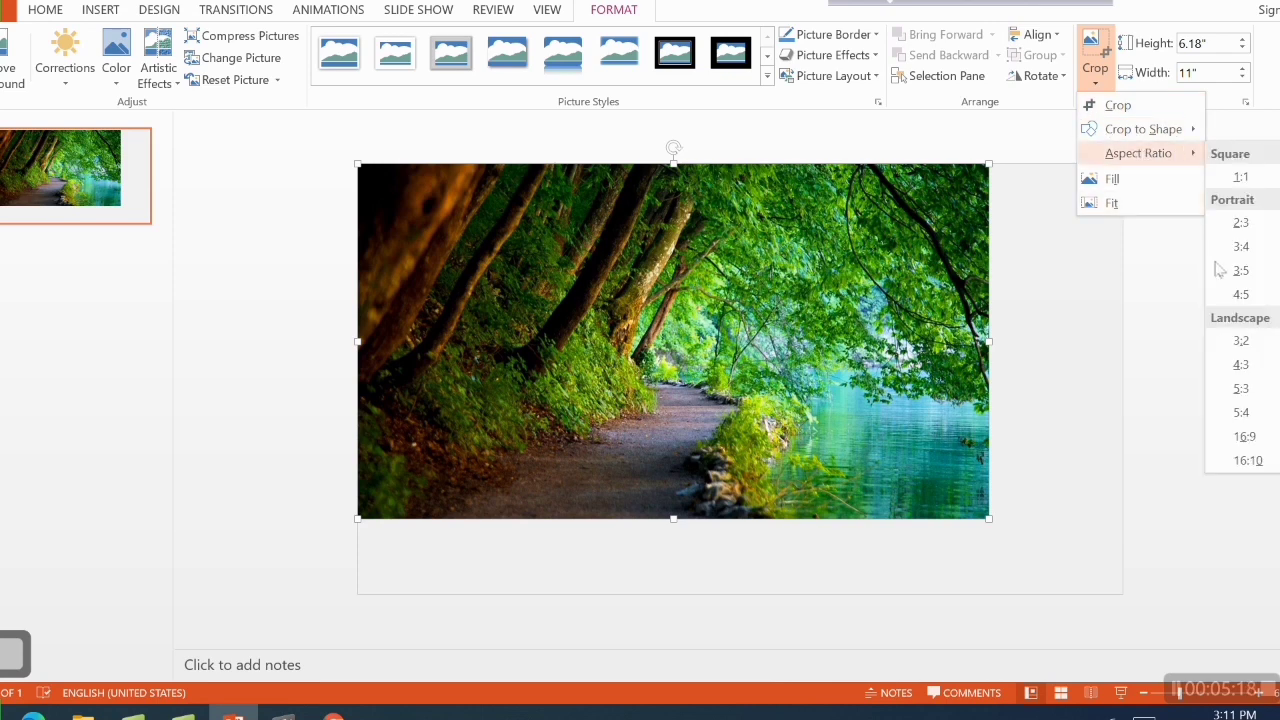
{"action": "left_click", "coordinate": [1240, 440]}
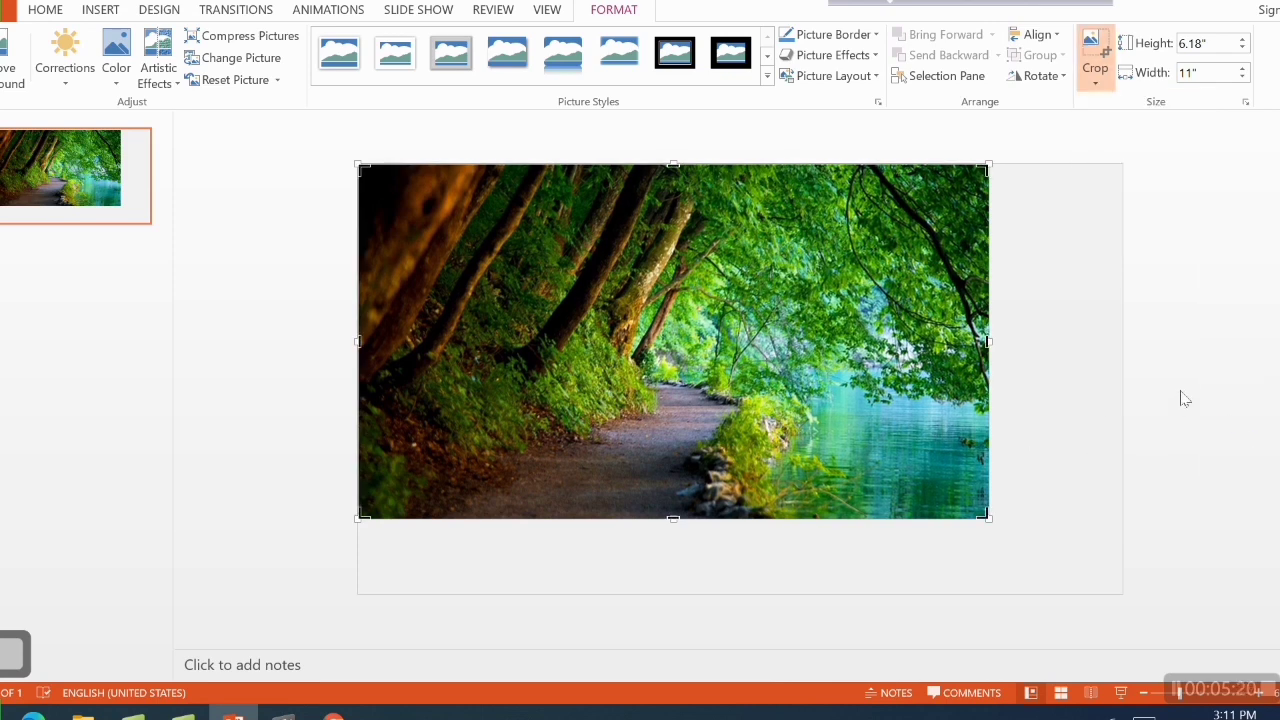
{"action": "left_click", "coordinate": [1204, 334]}
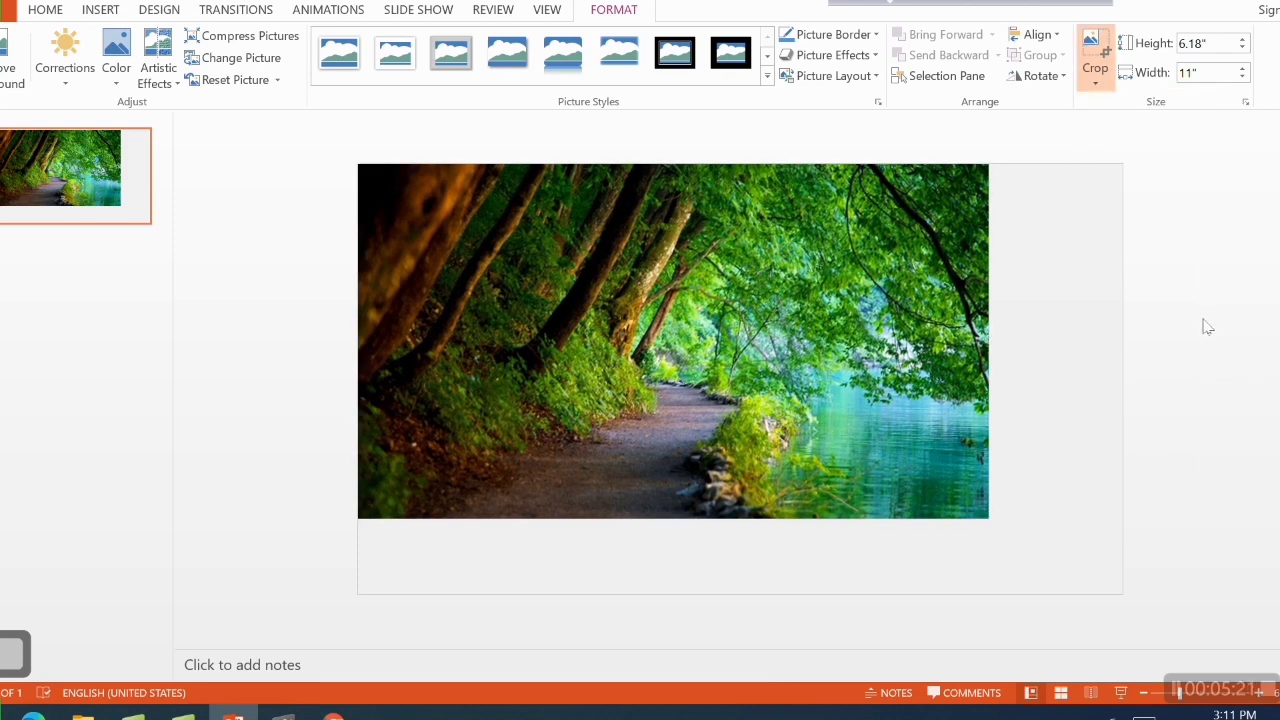
{"action": "left_click", "coordinate": [930, 310]}
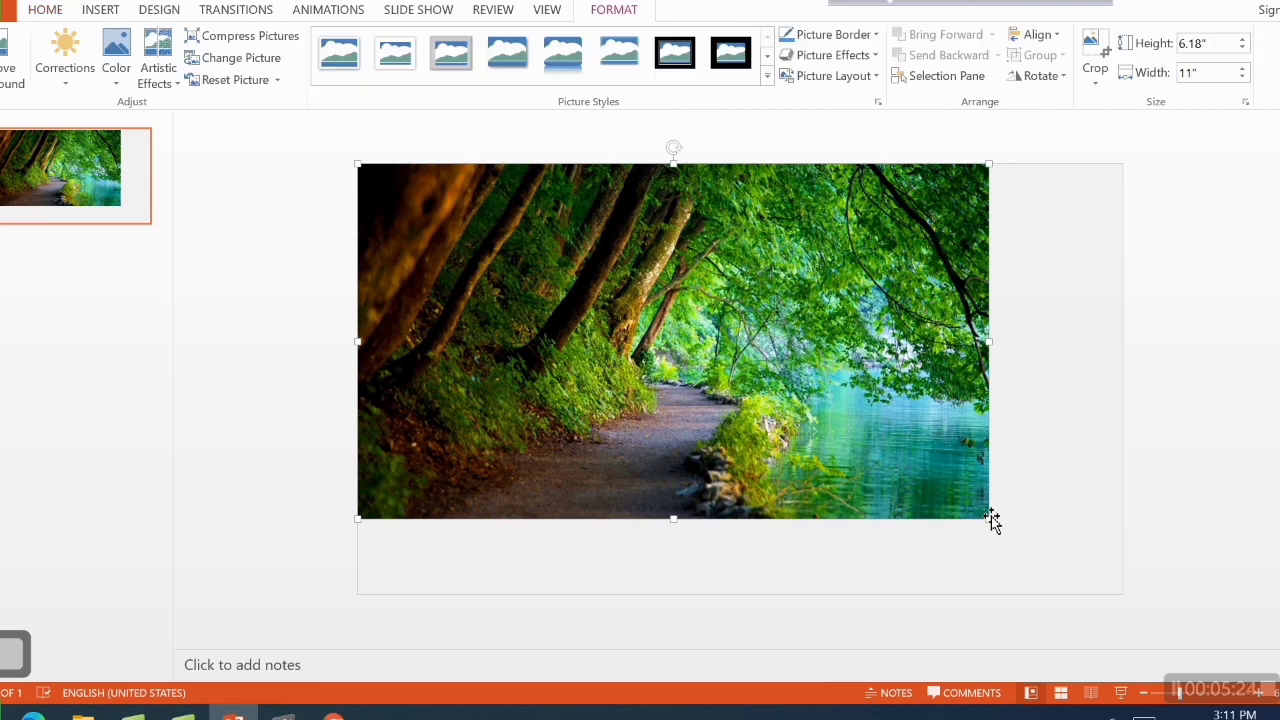
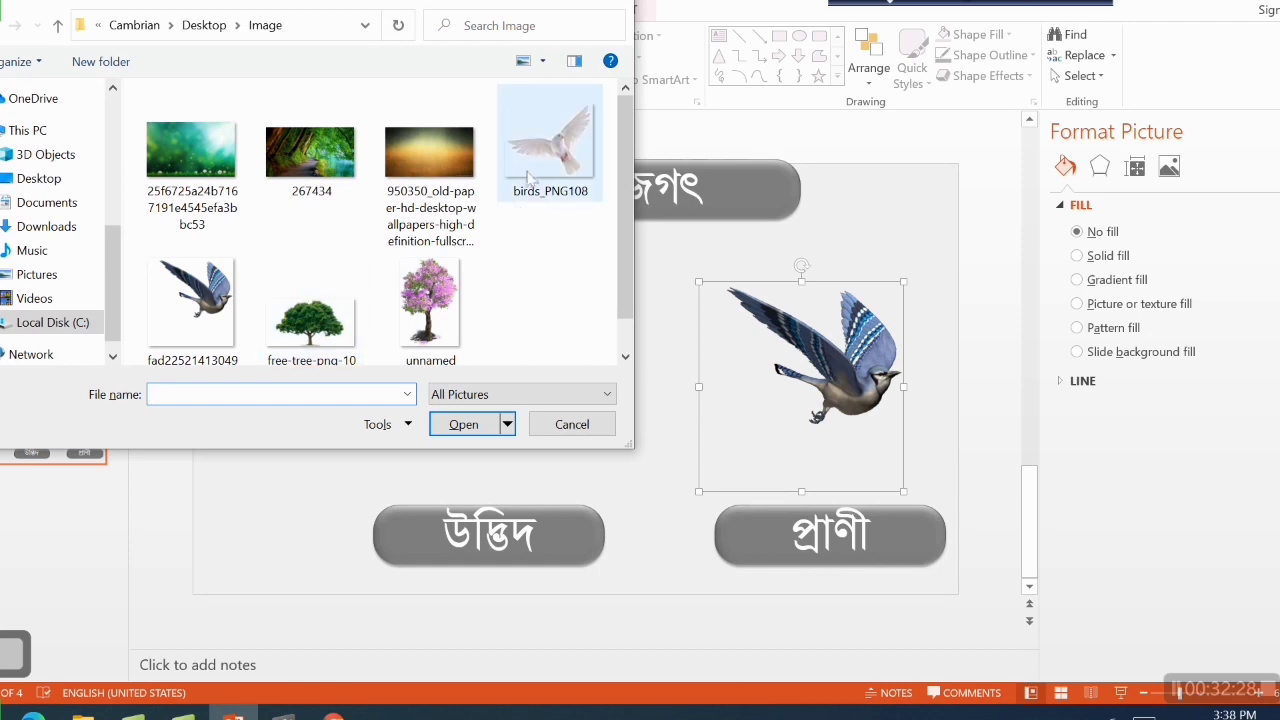
Replace the blue bird picture above the প্রাণী label with birds_PNG108 from the Image folder.
{"action": "left_click", "coordinate": [530, 175]}
{"action": "double_click", "coordinate": [530, 168]}
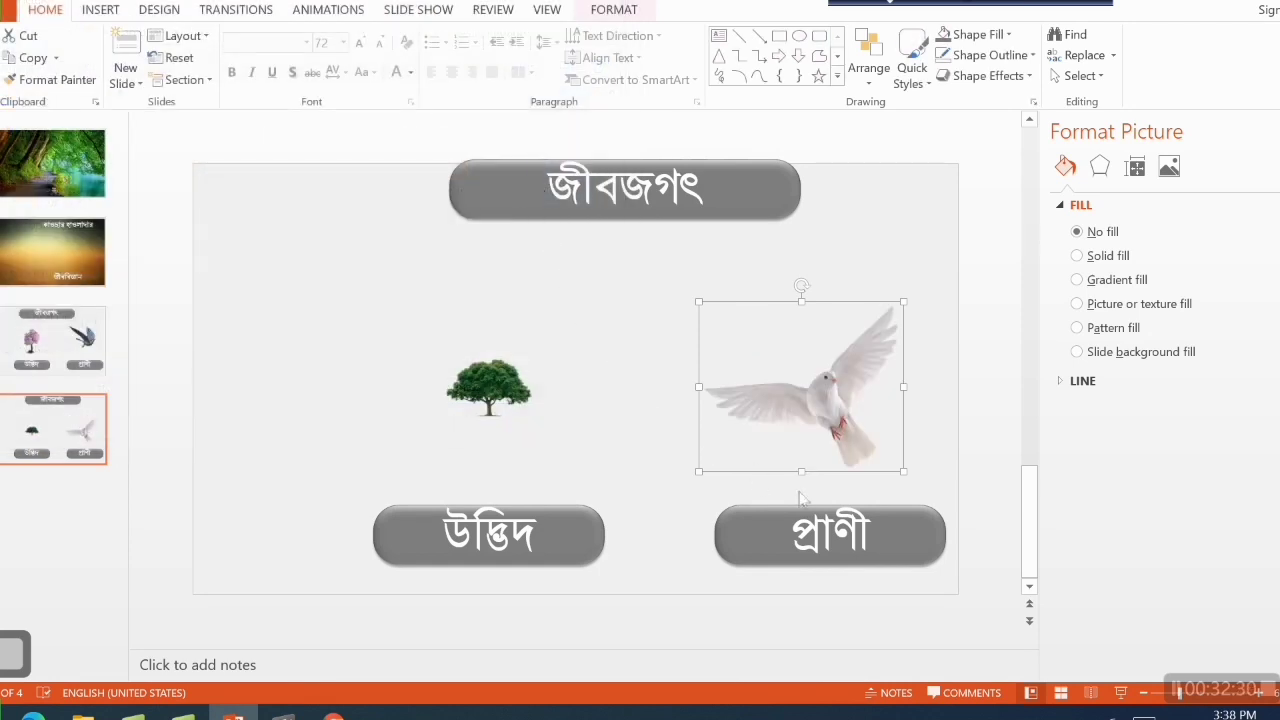
{"action": "left_click", "coordinate": [314, 208]}
Enlarge the green tree picture and place it centred directly above the উদ্ভিদ label.
{"action": "left_click", "coordinate": [485, 385]}
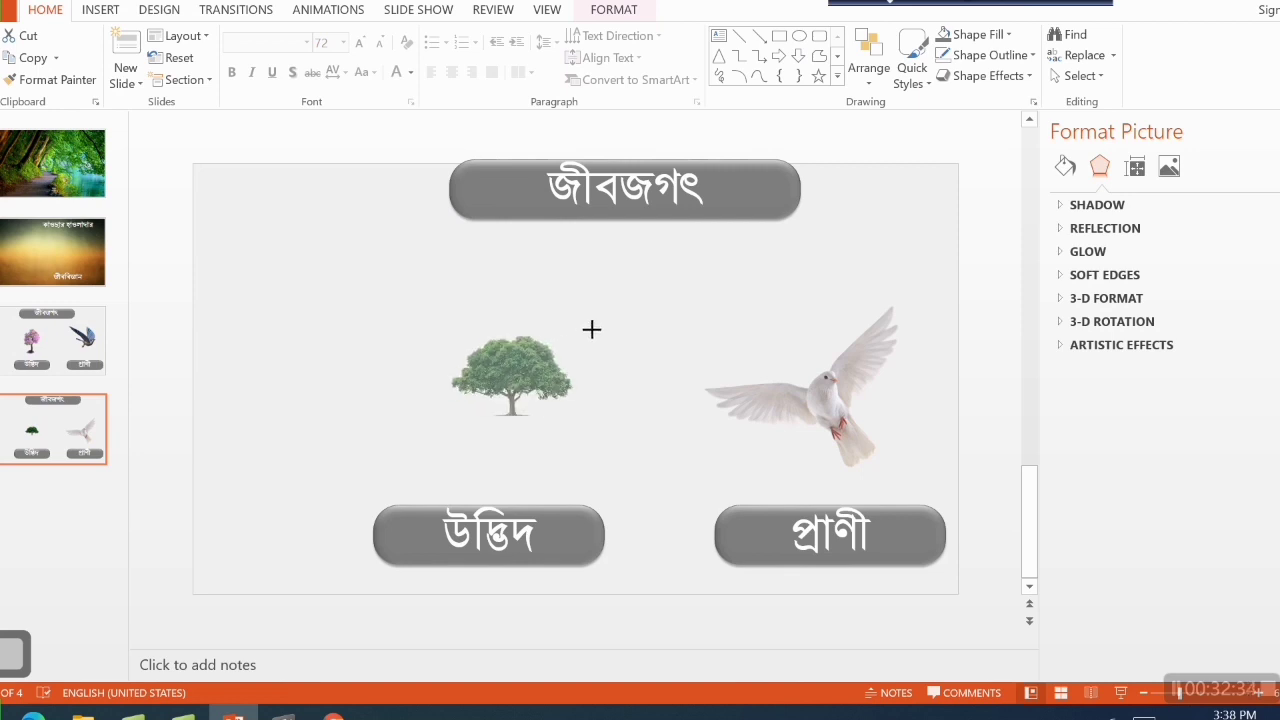
{"action": "left_click_drag", "start_coordinate": [592, 329], "coordinate": [552, 309]}
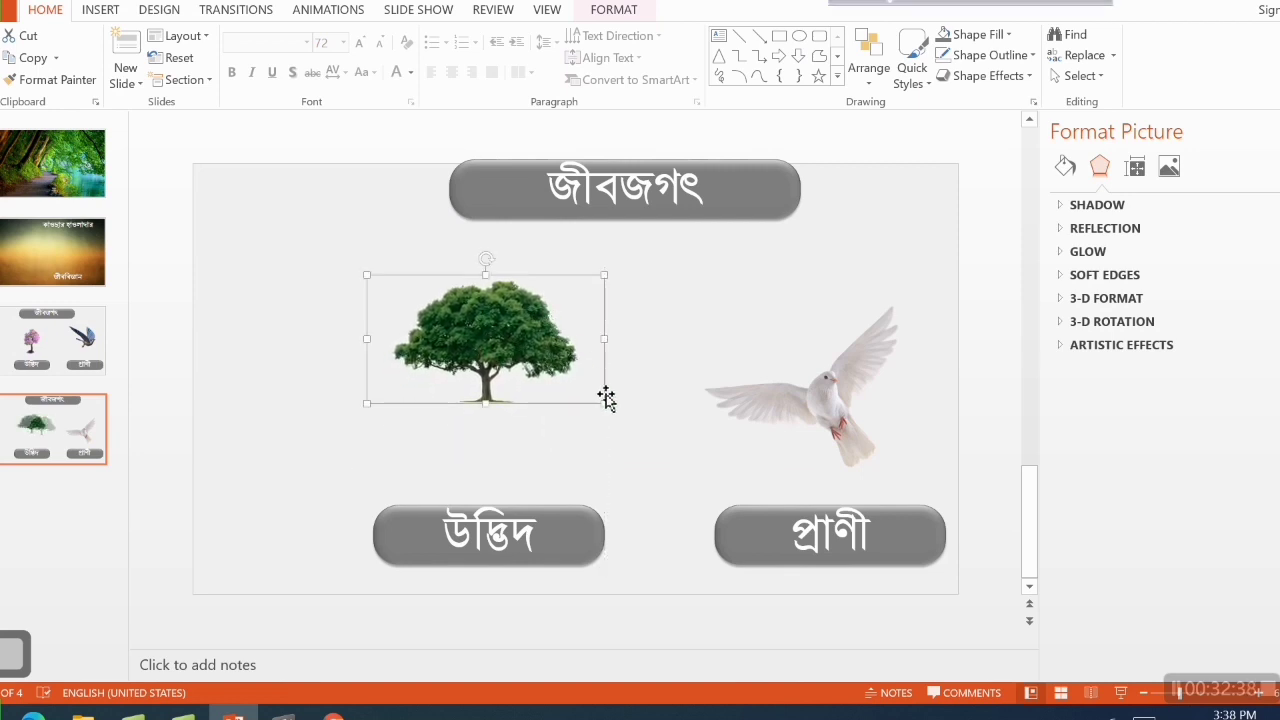
{"action": "left_click_drag", "start_coordinate": [605, 402], "coordinate": [757, 607]}
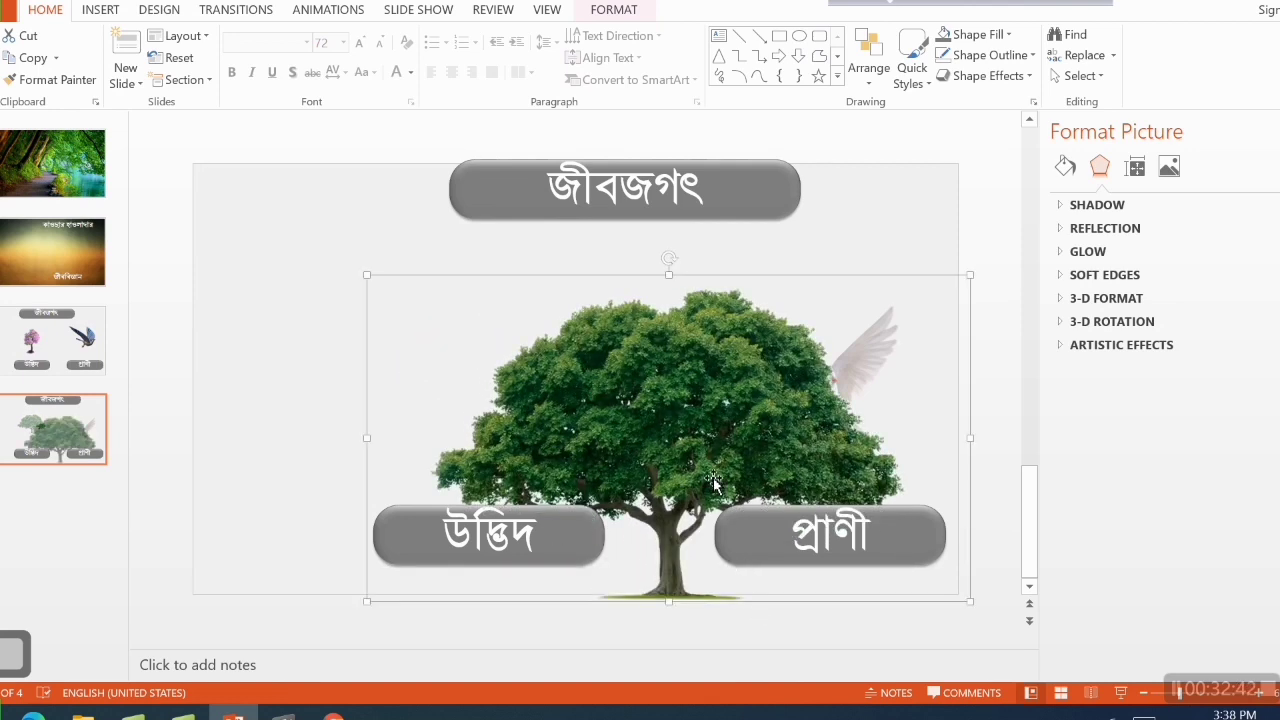
{"action": "left_click_drag", "start_coordinate": [712, 483], "coordinate": [528, 381]}
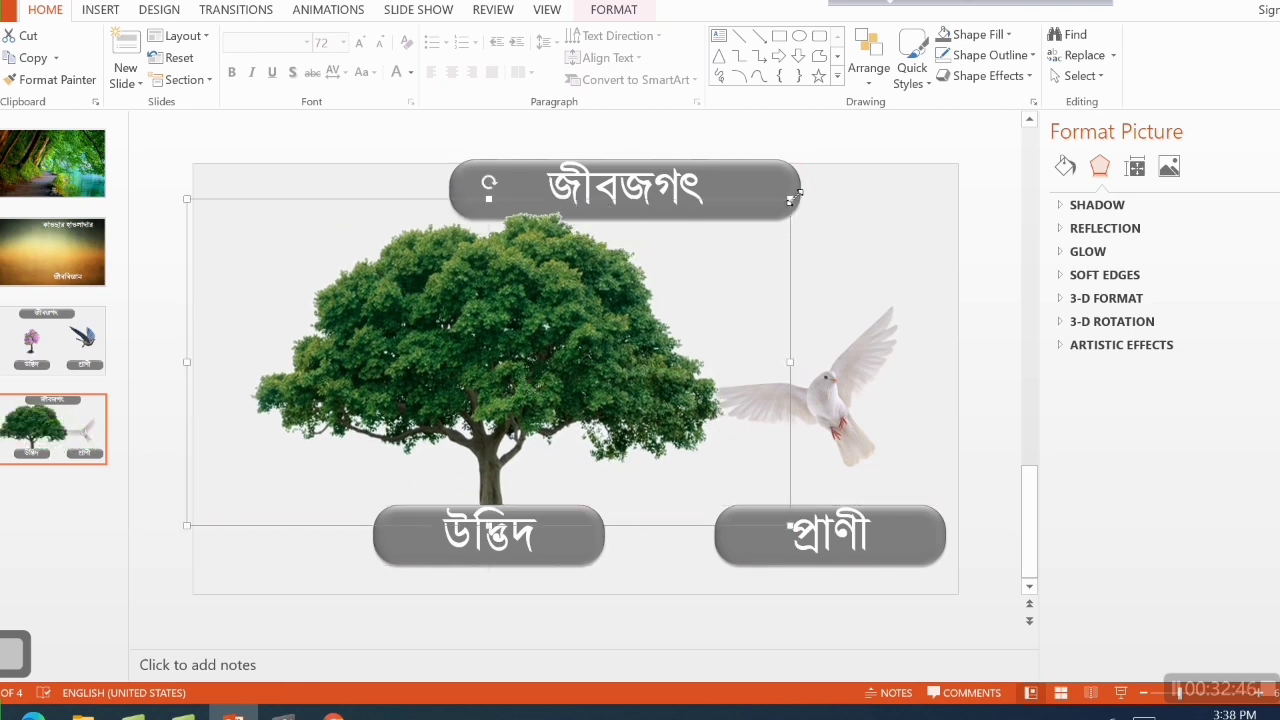
{"action": "left_click_drag", "start_coordinate": [792, 212], "coordinate": [657, 271]}
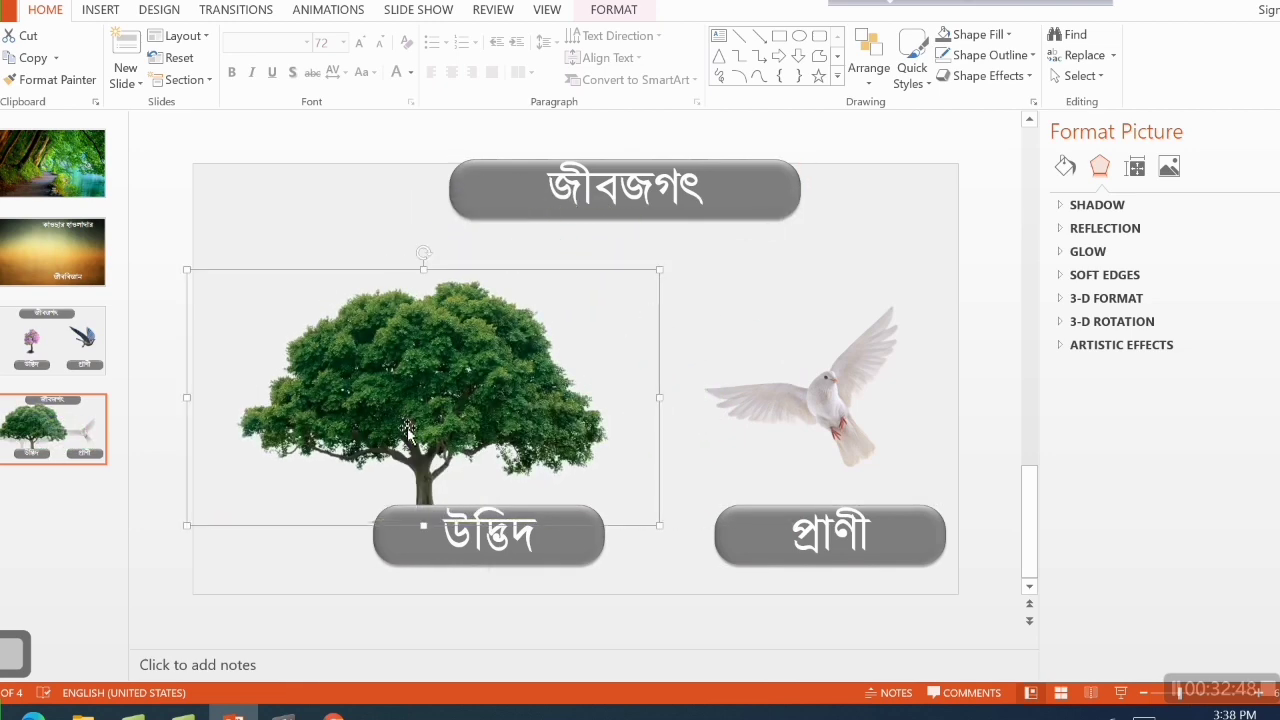
{"action": "left_click_drag", "start_coordinate": [411, 415], "coordinate": [467, 391]}
{"action": "left_click", "coordinate": [156, 193]}
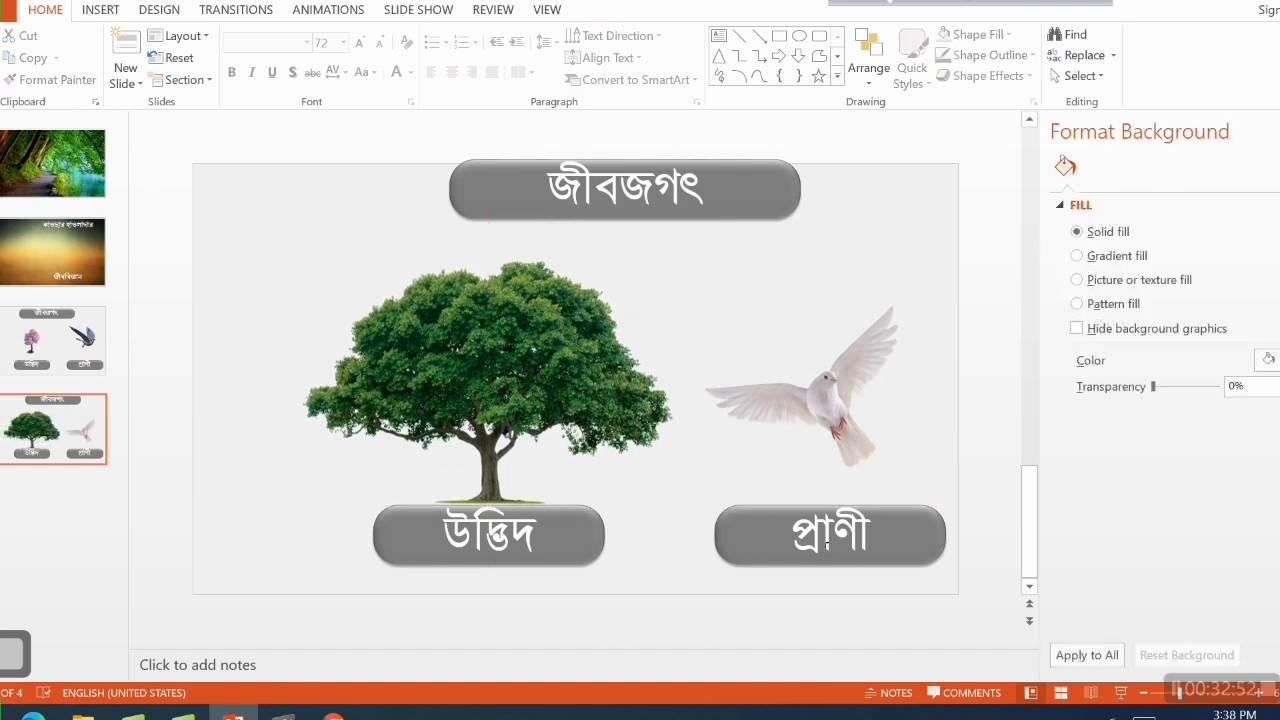
Move the প্রাণী label up, shrink the white dove picture and place it just above that label.
{"action": "left_click_drag", "start_coordinate": [908, 534], "coordinate": [892, 487]}
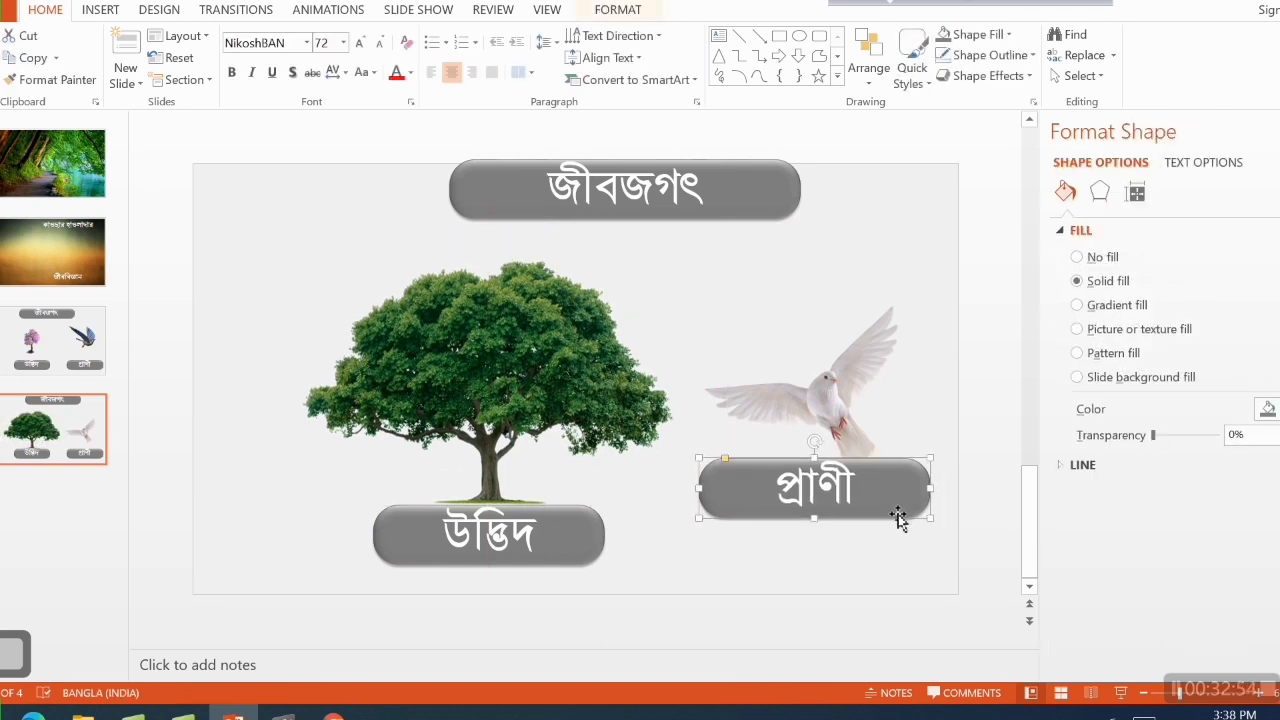
{"action": "left_click", "coordinate": [817, 406]}
{"action": "left_click_drag", "start_coordinate": [824, 395], "coordinate": [830, 318]}
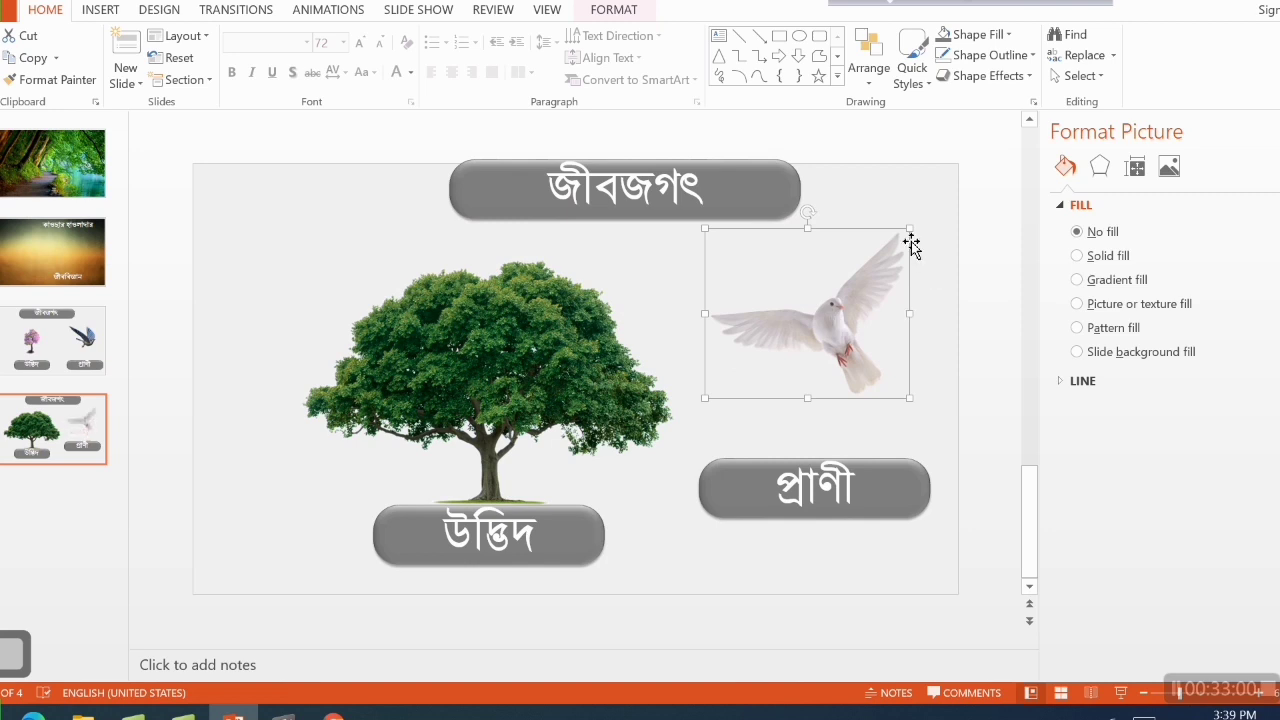
{"action": "left_click_drag", "start_coordinate": [907, 235], "coordinate": [829, 295]}
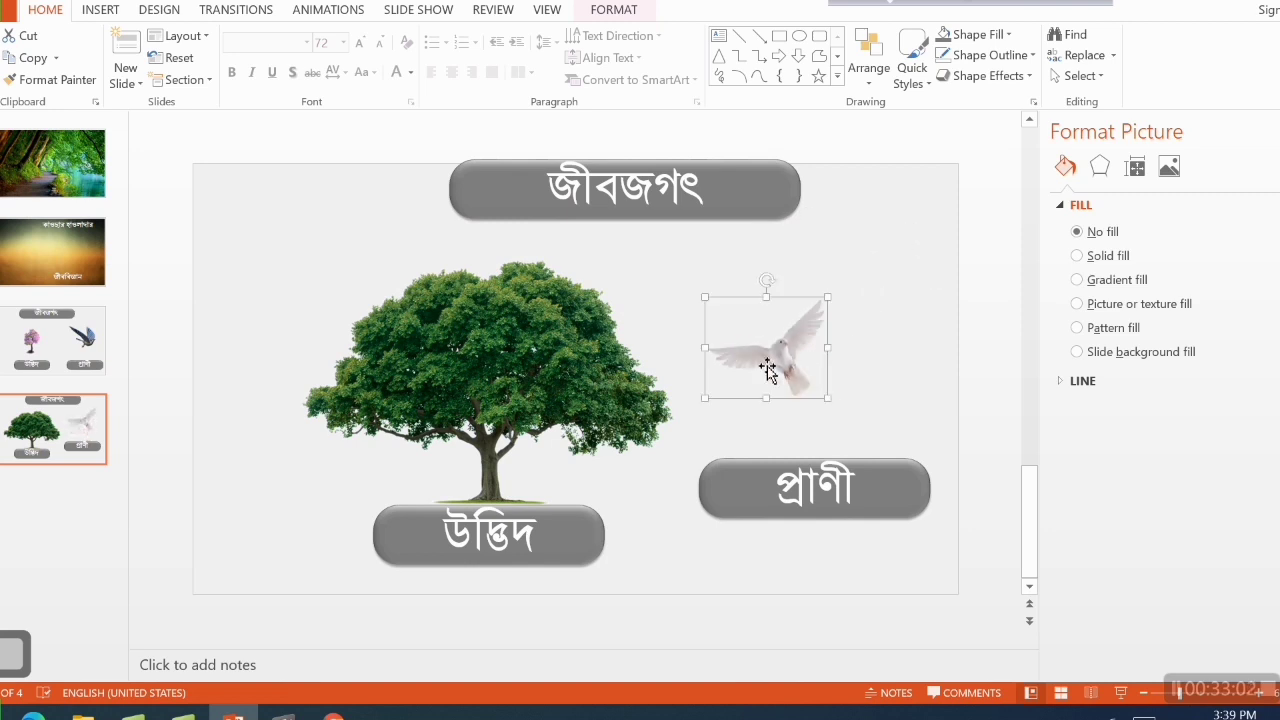
{"action": "left_click_drag", "start_coordinate": [766, 366], "coordinate": [802, 422]}
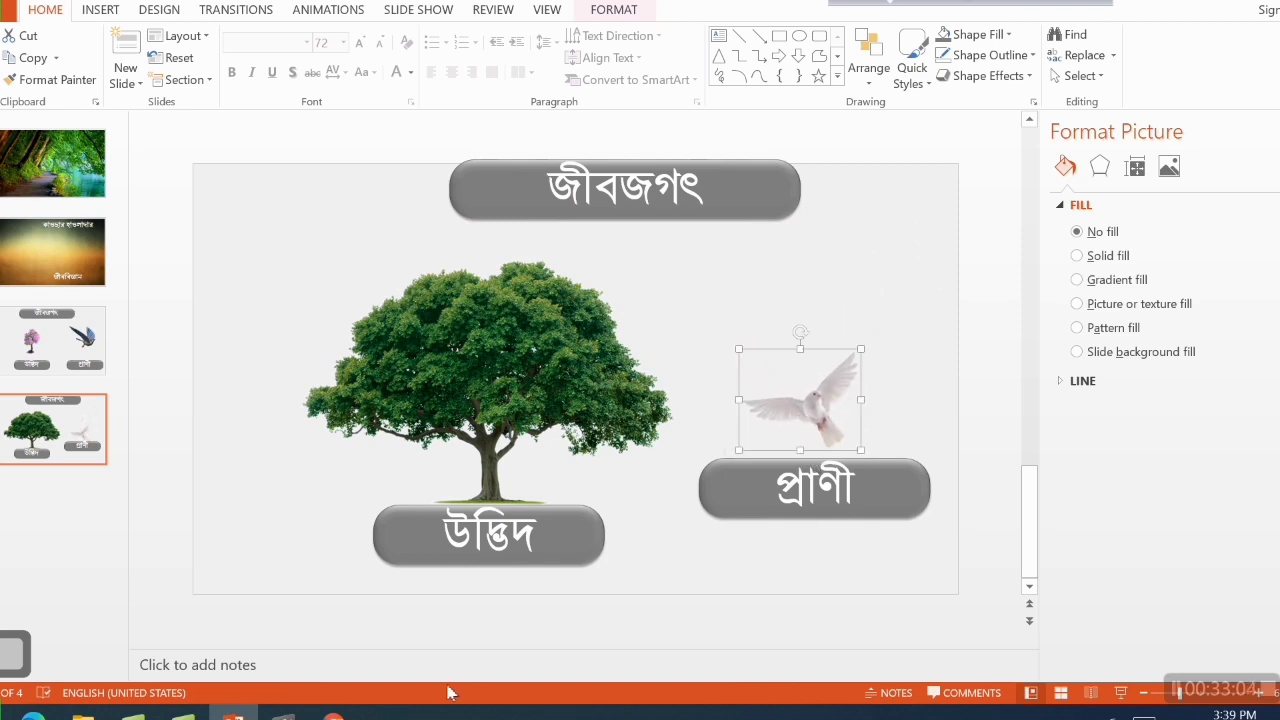
Switch to Chrome, browse the bird.gif image results and preview the perched blue bird GIF from Gifer.
{"action": "left_click", "coordinate": [334, 712]}
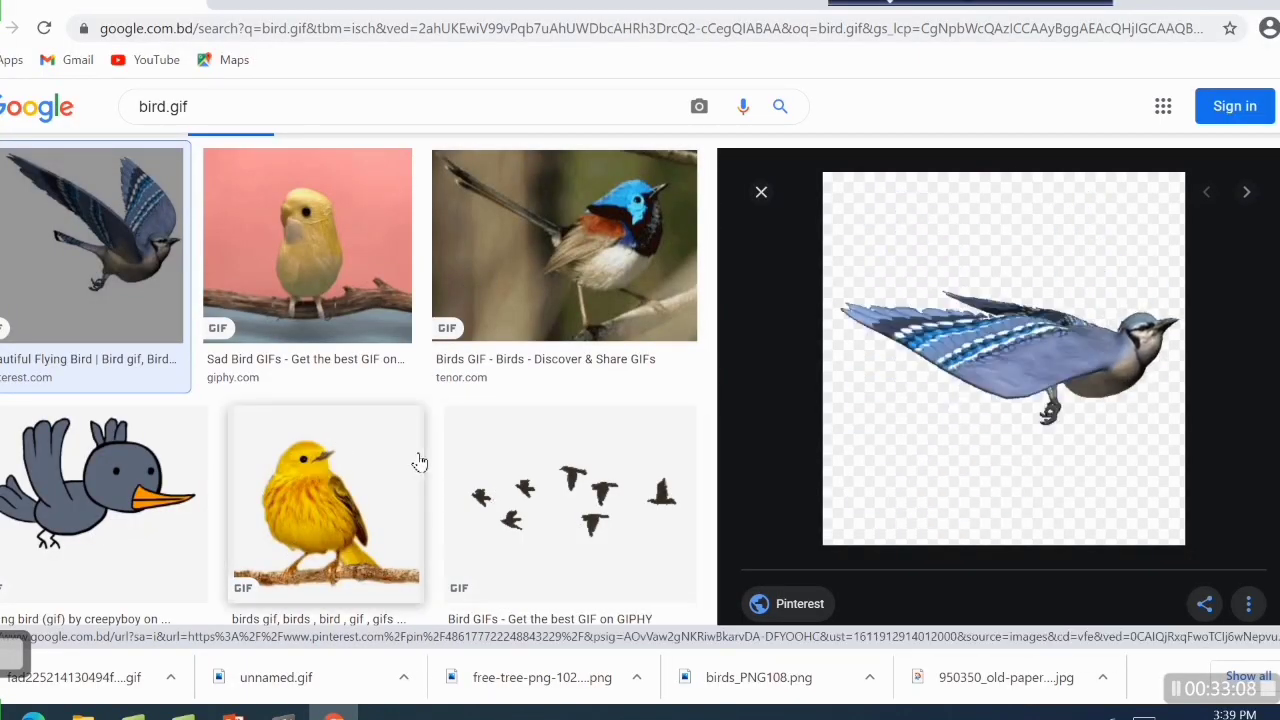
{"action": "scroll", "coordinate": [414, 457], "scroll_direction": "down", "scroll_amount": 1}
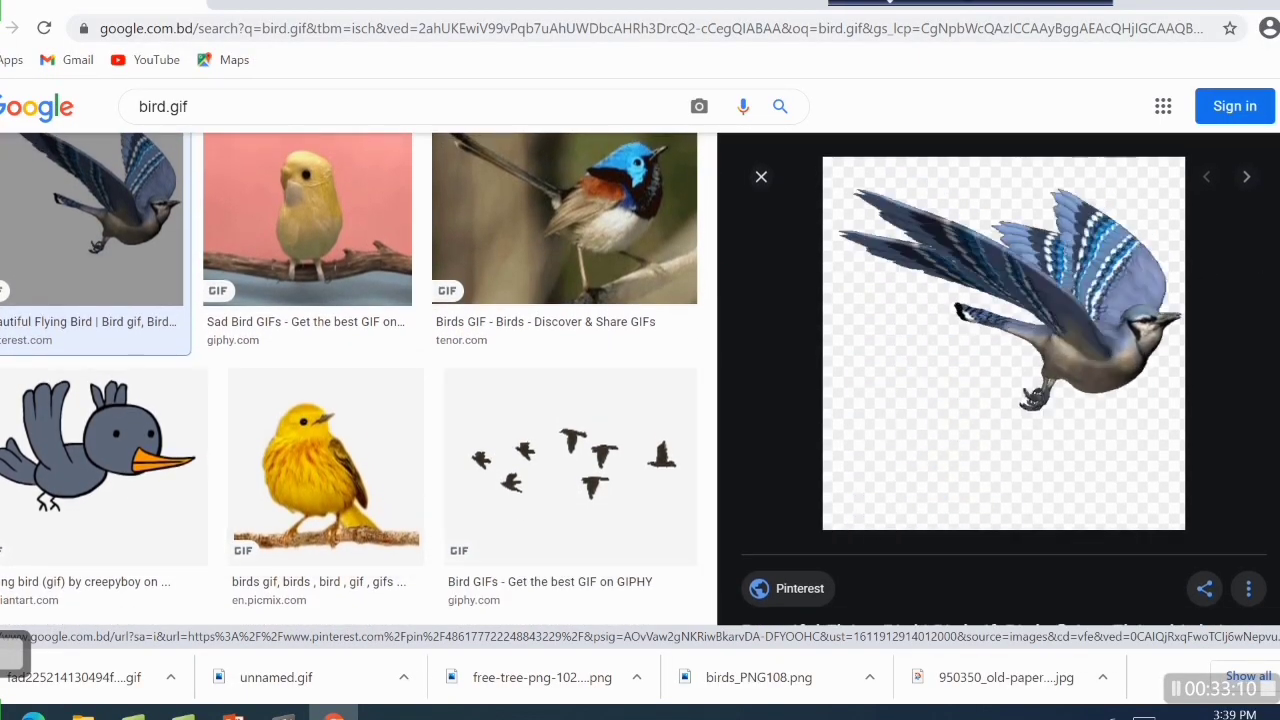
{"action": "scroll", "coordinate": [620, 517], "scroll_direction": "down", "scroll_amount": 8}
{"action": "scroll", "coordinate": [350, 380], "scroll_direction": "down", "scroll_amount": 10}
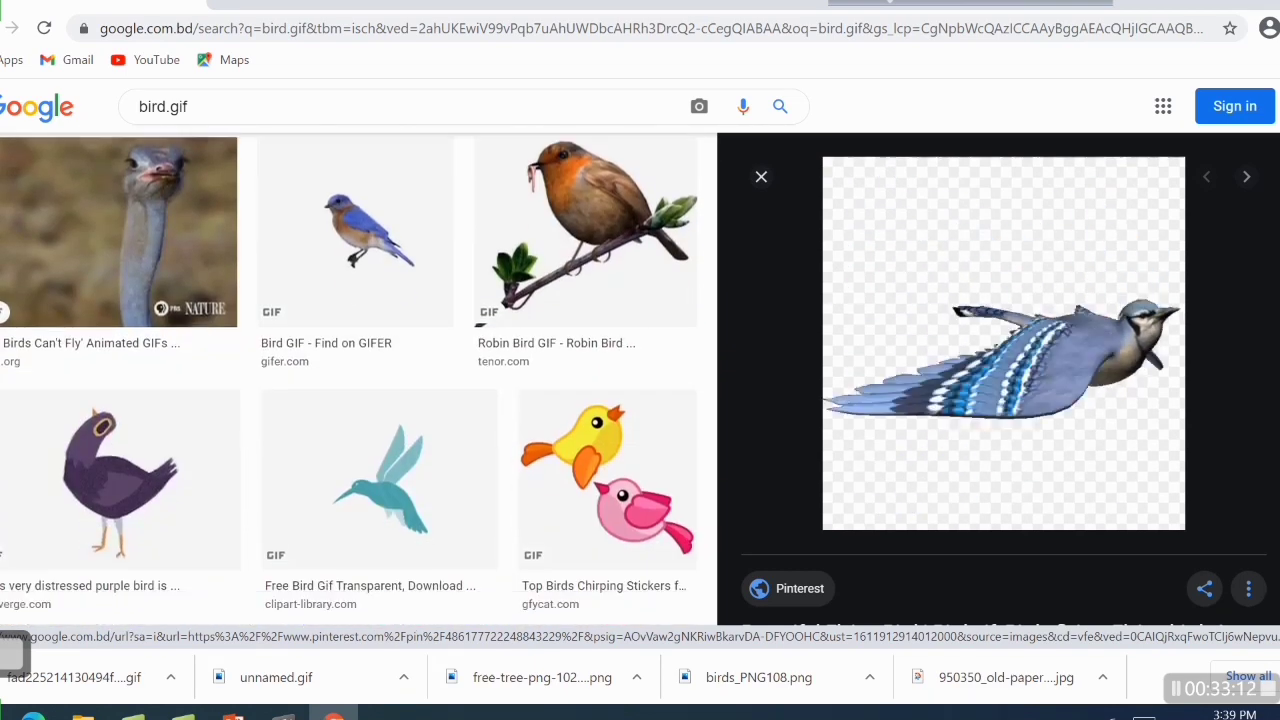
{"action": "left_click", "coordinate": [327, 199]}
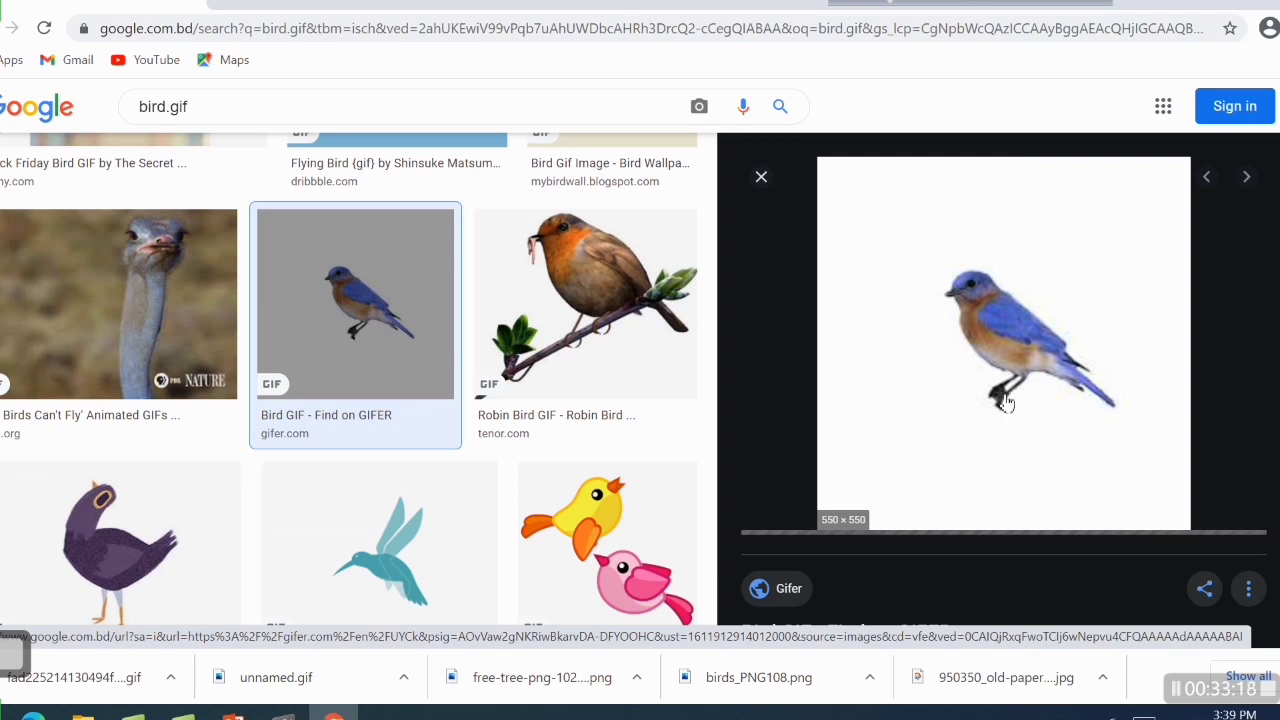
Save the Gifer blue bird image as GIF file UYCk in the Desktop's Image folder and return to PowerPoint.
{"action": "right_click", "coordinate": [992, 330]}
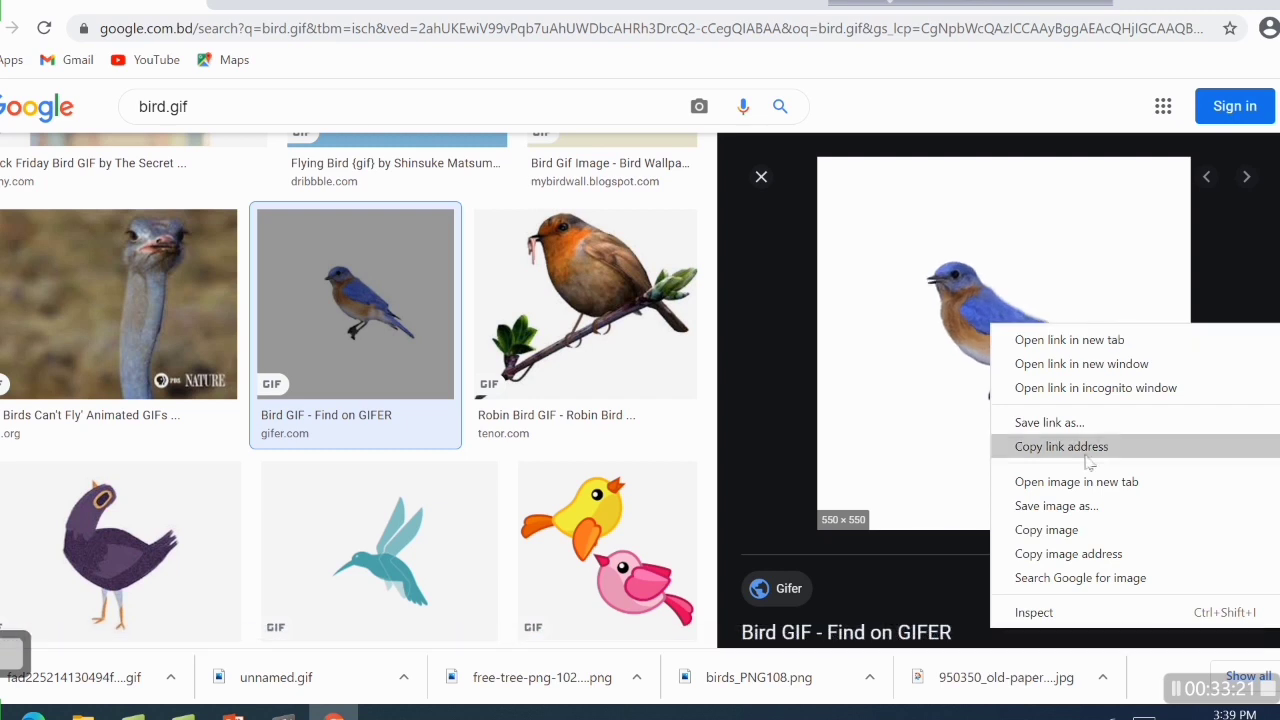
{"action": "left_click", "coordinate": [1062, 541]}
{"action": "right_click", "coordinate": [999, 260]}
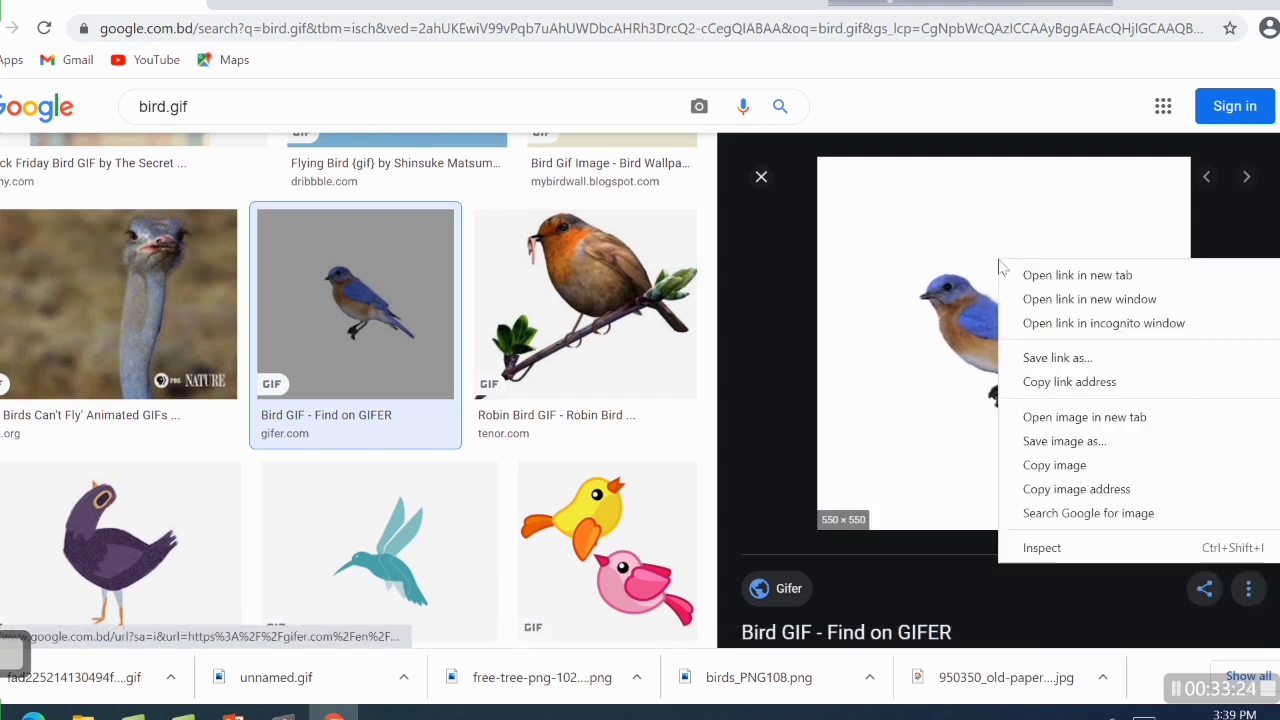
{"action": "left_click", "coordinate": [1060, 441]}
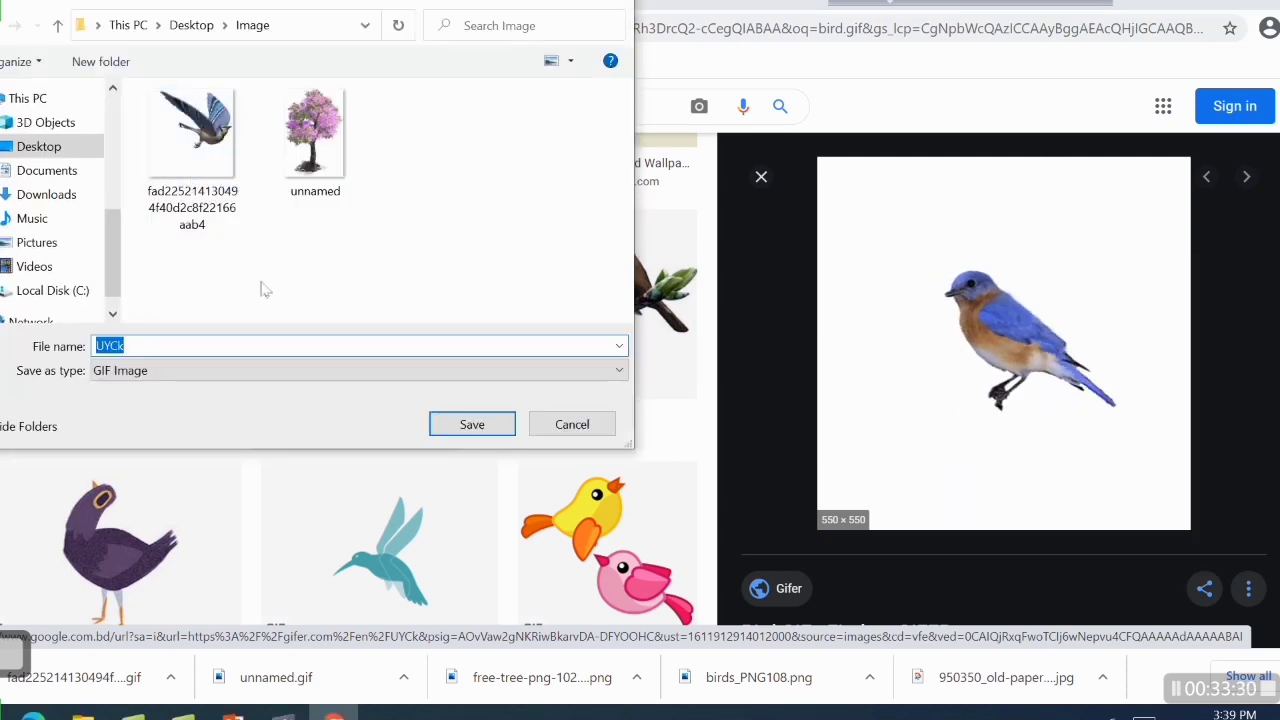
{"action": "left_click", "coordinate": [447, 428]}
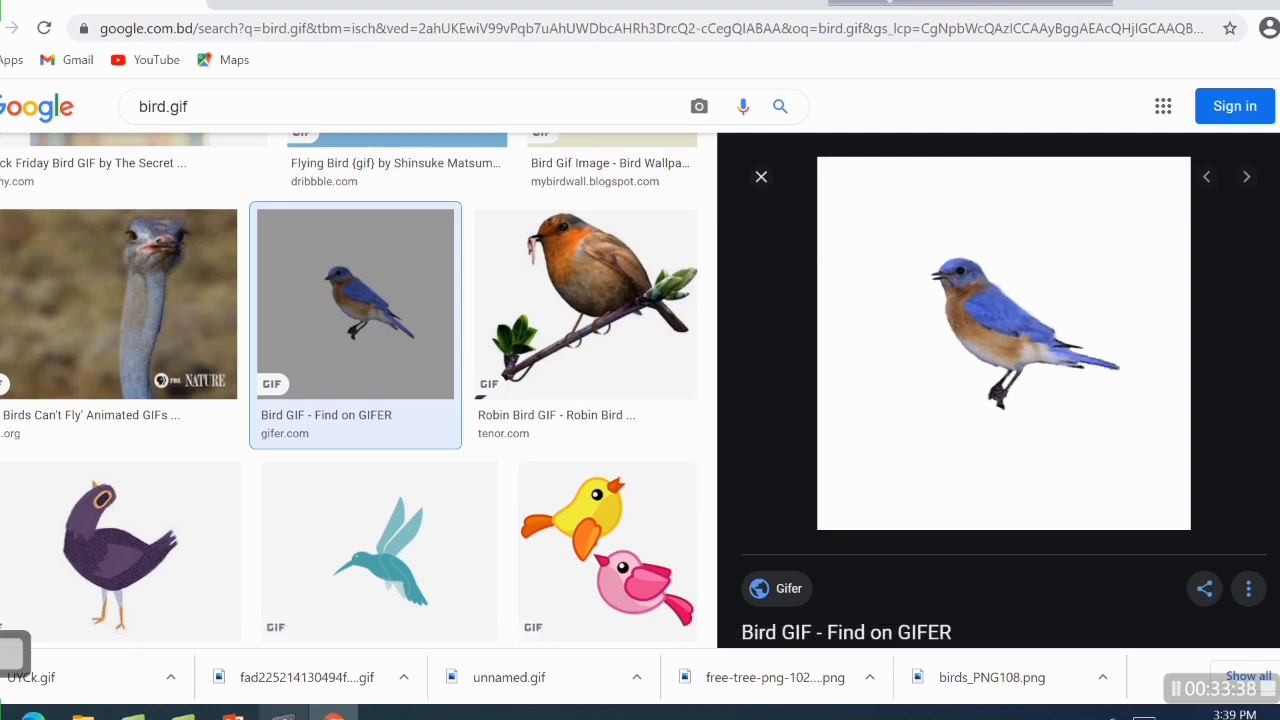
{"action": "left_click", "coordinate": [233, 716]}
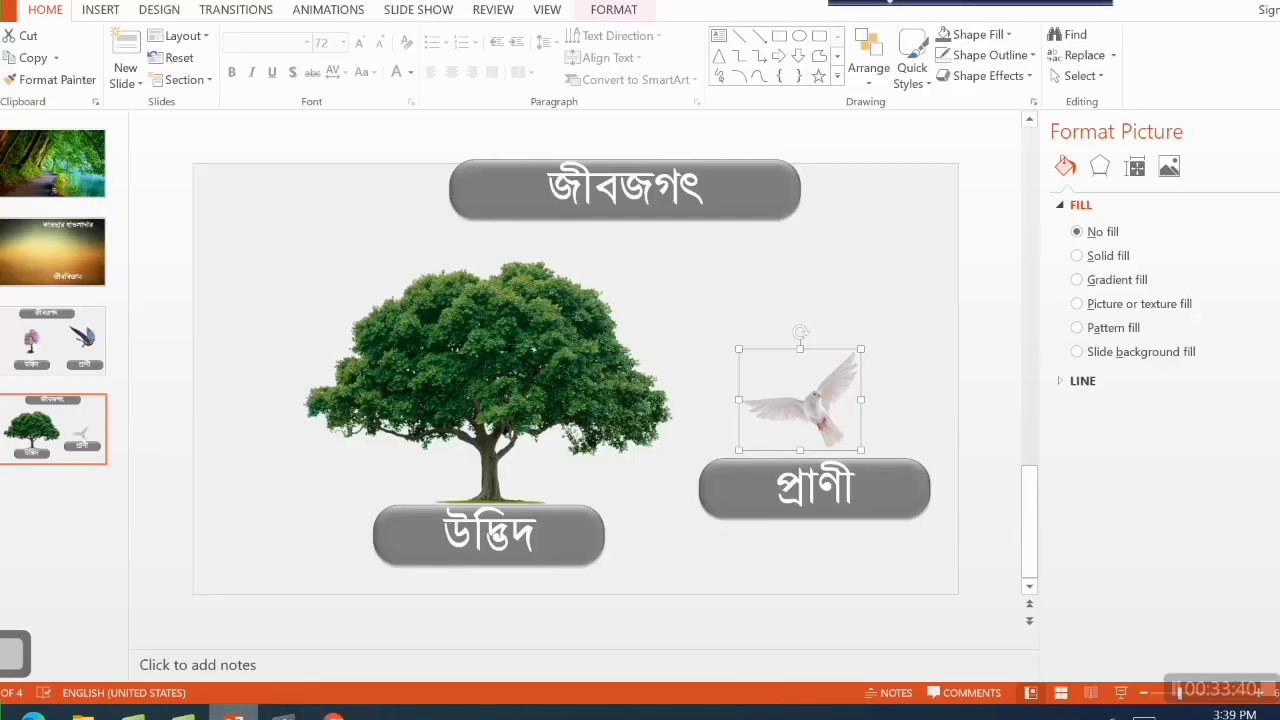
Replace the white dove picture on slide 4 with the UYCk bird GIF from the Desktop's Image folder.
{"action": "left_click", "coordinate": [161, 220]}
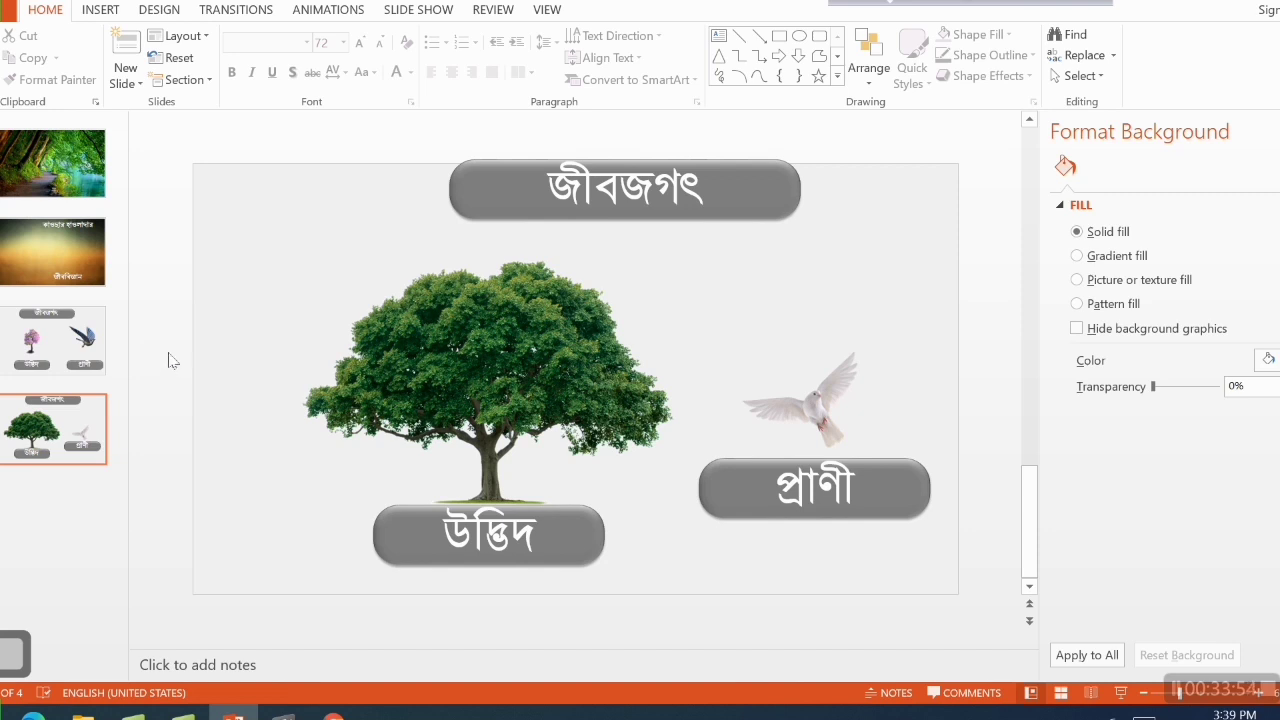
{"action": "left_click", "coordinate": [66, 446]}
{"action": "left_click", "coordinate": [826, 418]}
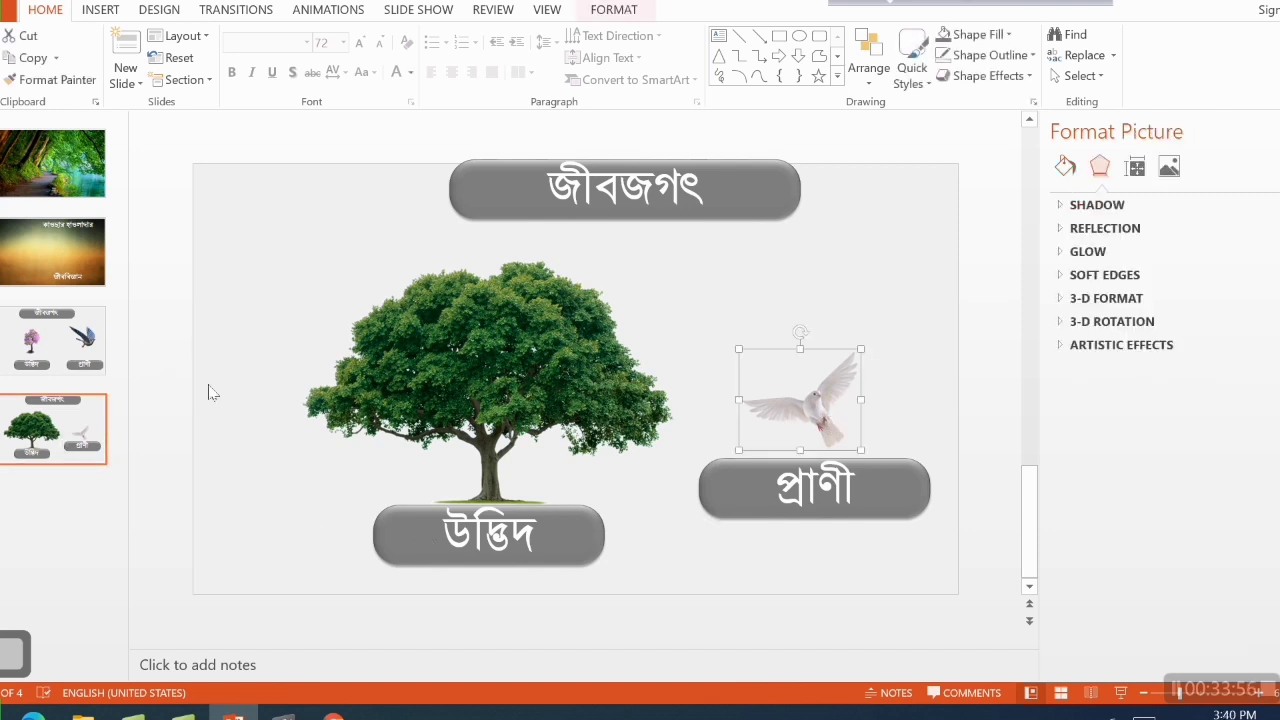
{"action": "right_click", "coordinate": [818, 402]}
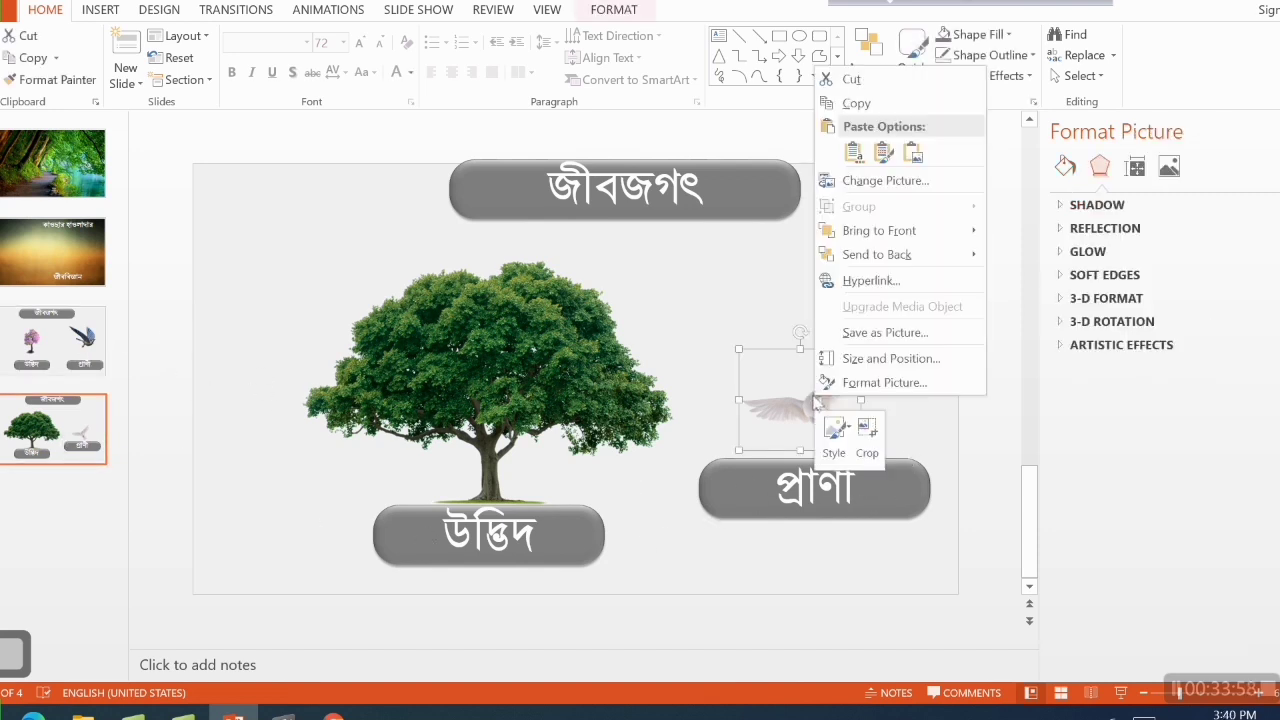
{"action": "left_click", "coordinate": [962, 183]}
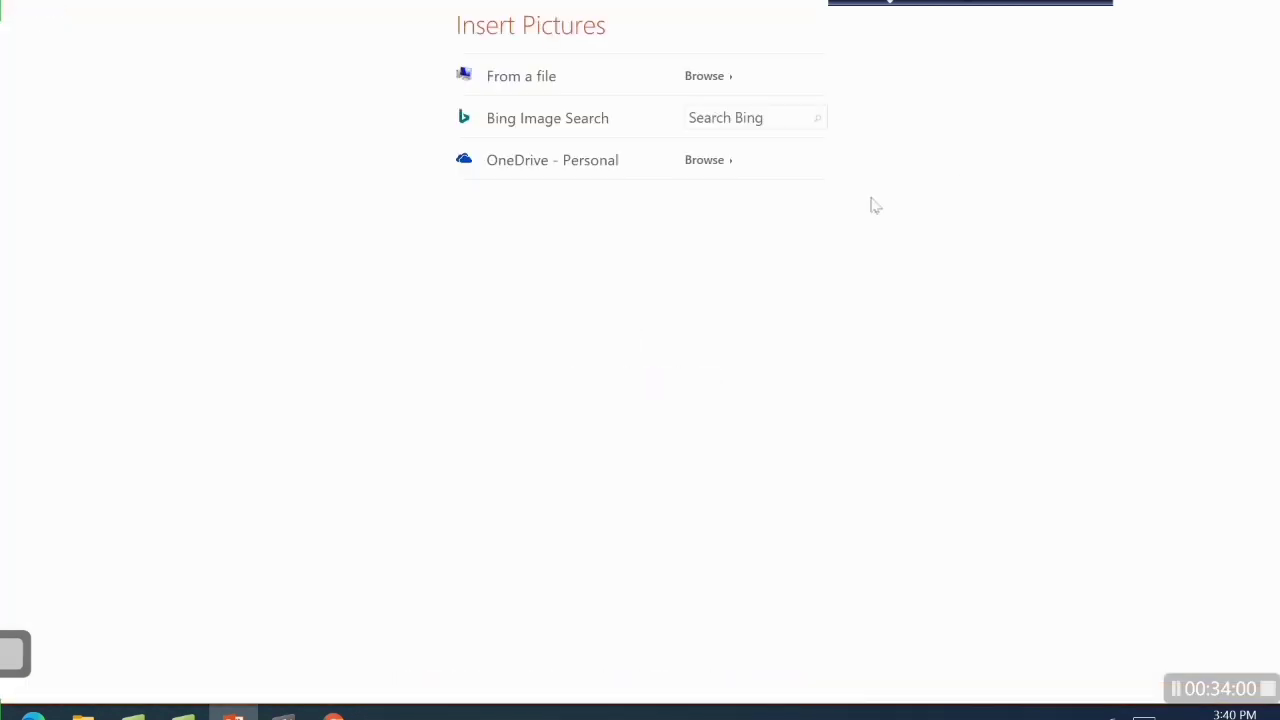
{"action": "left_click", "coordinate": [517, 89]}
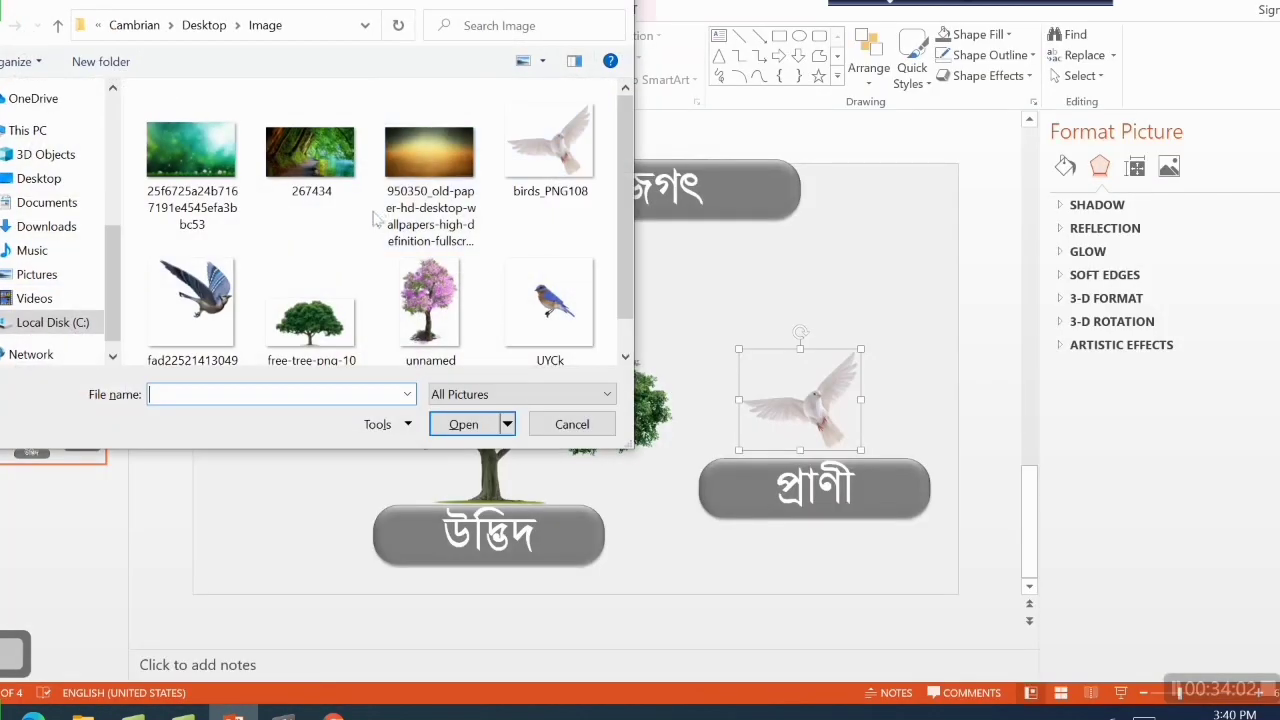
{"action": "double_click", "coordinate": [549, 296]}
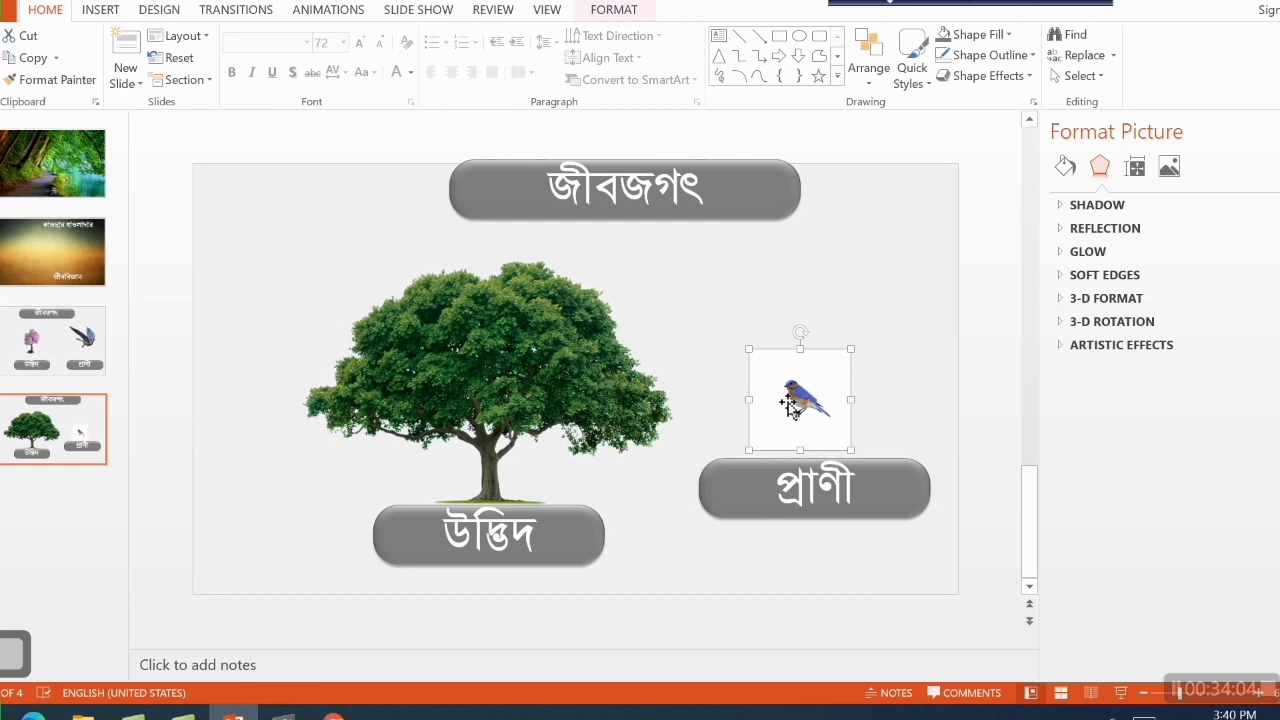
Move the blue bird picture up, enlarge it to about 4.17 inches square, and shift the tree right so the two pictures overlap.
{"action": "left_click_drag", "start_coordinate": [788, 402], "coordinate": [838, 263]}
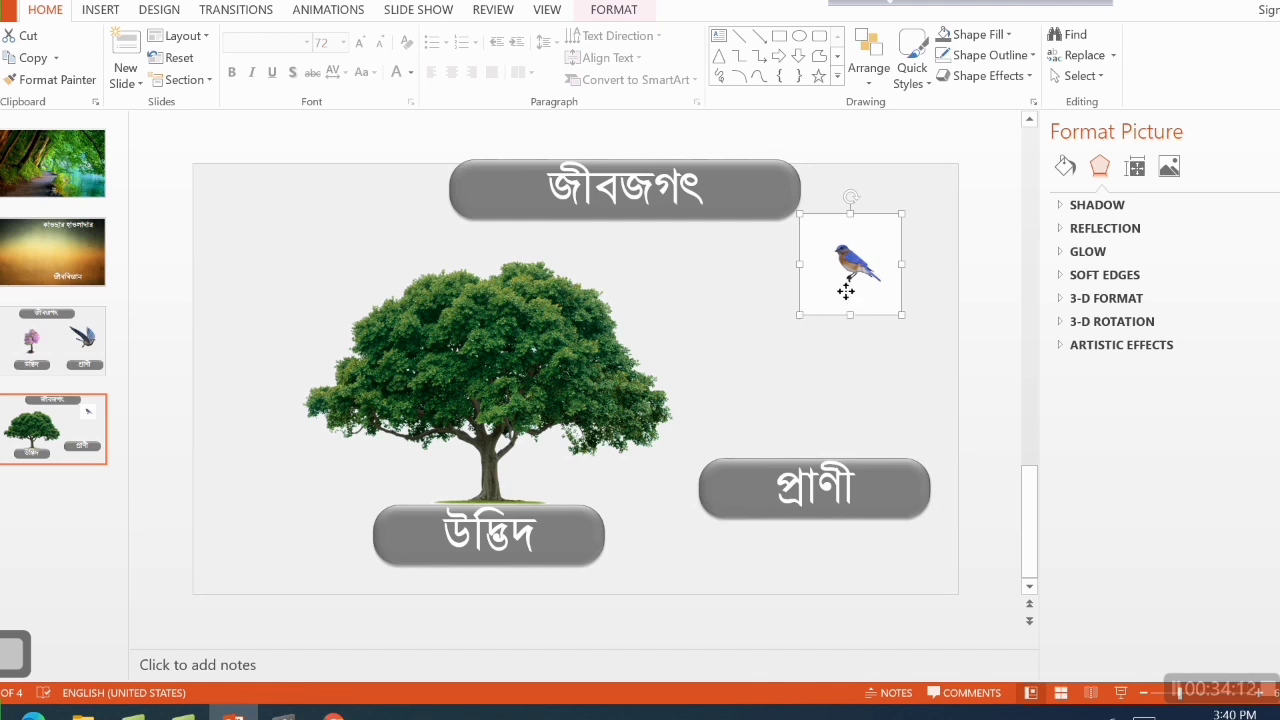
{"action": "left_click_drag", "start_coordinate": [843, 286], "coordinate": [820, 271]}
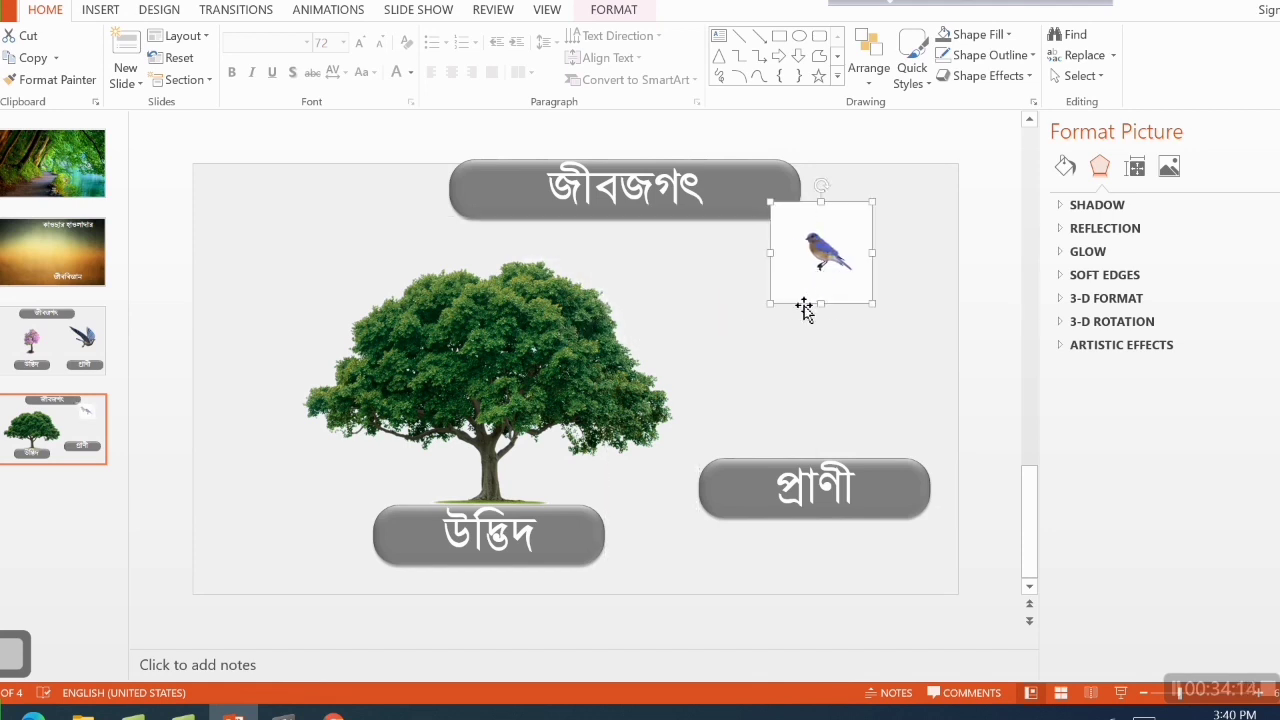
{"action": "left_click_drag", "start_coordinate": [770, 304], "coordinate": [633, 437]}
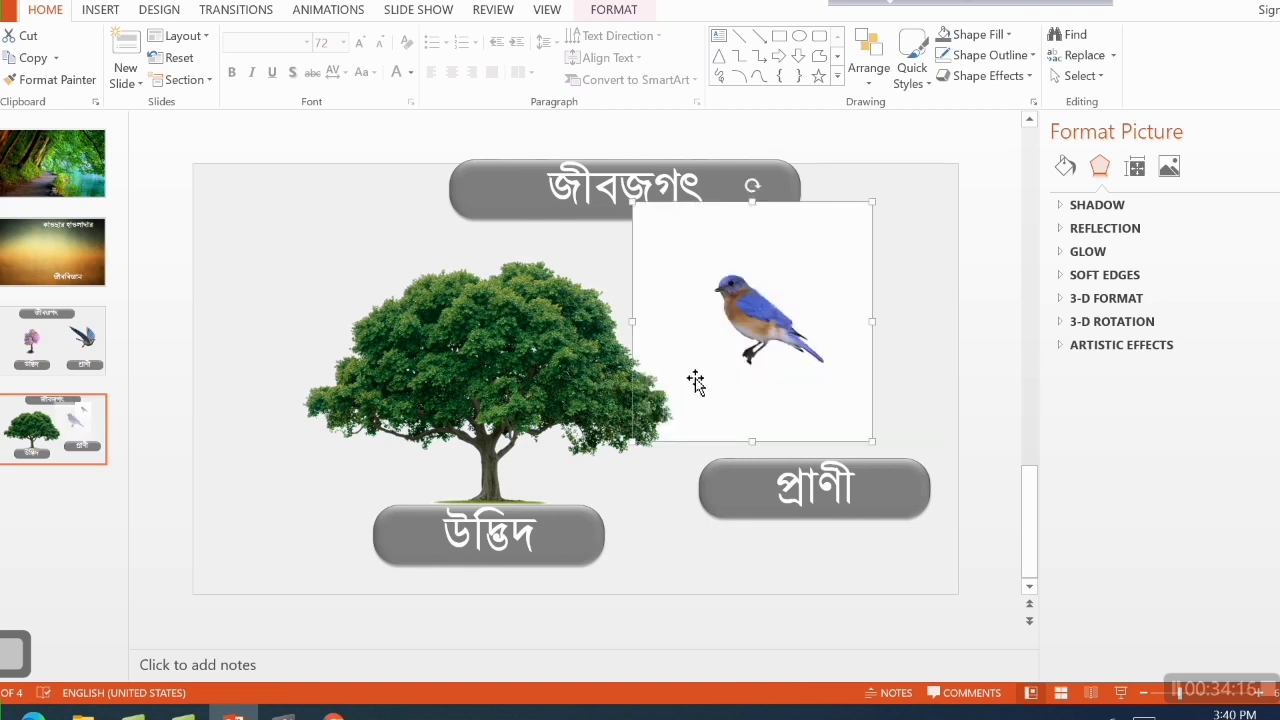
{"action": "left_click_drag", "start_coordinate": [591, 366], "coordinate": [574, 361]}
{"action": "left_click_drag", "start_coordinate": [741, 364], "coordinate": [790, 378]}
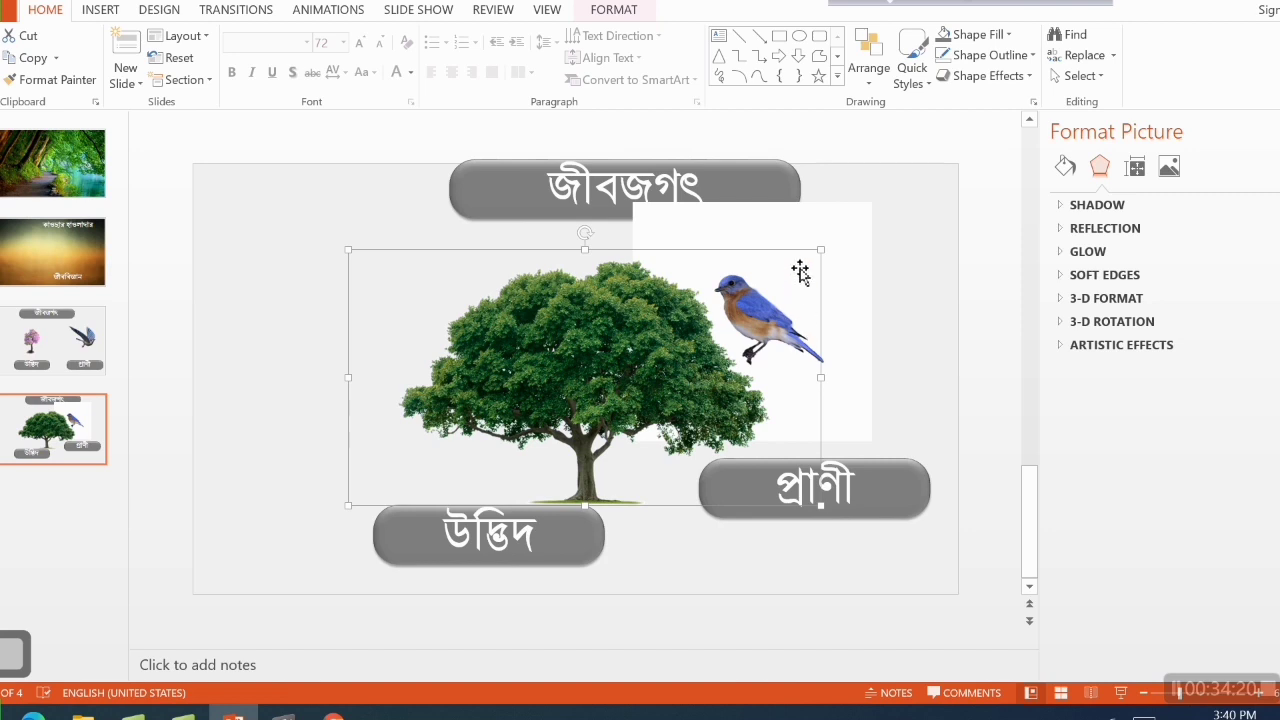
Make the blue bird picture's white background transparent with Set Transparent Color.
{"action": "left_click", "coordinate": [826, 236]}
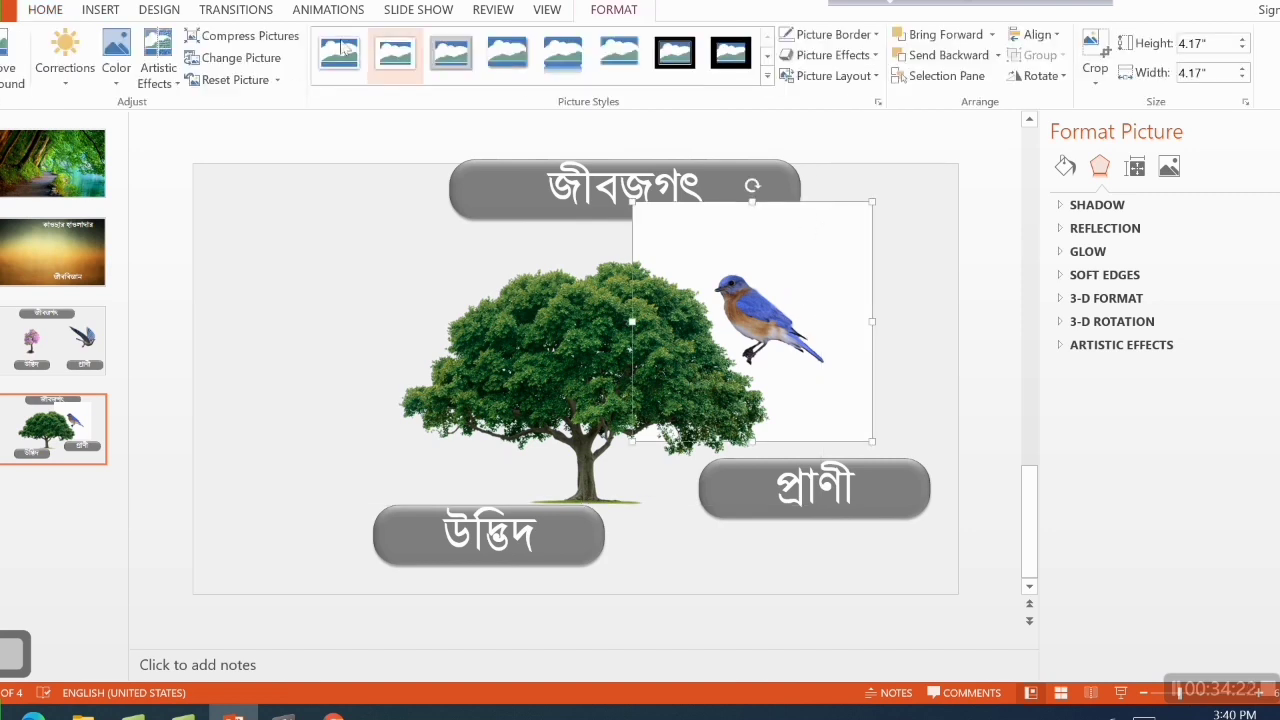
{"action": "left_click", "coordinate": [121, 84]}
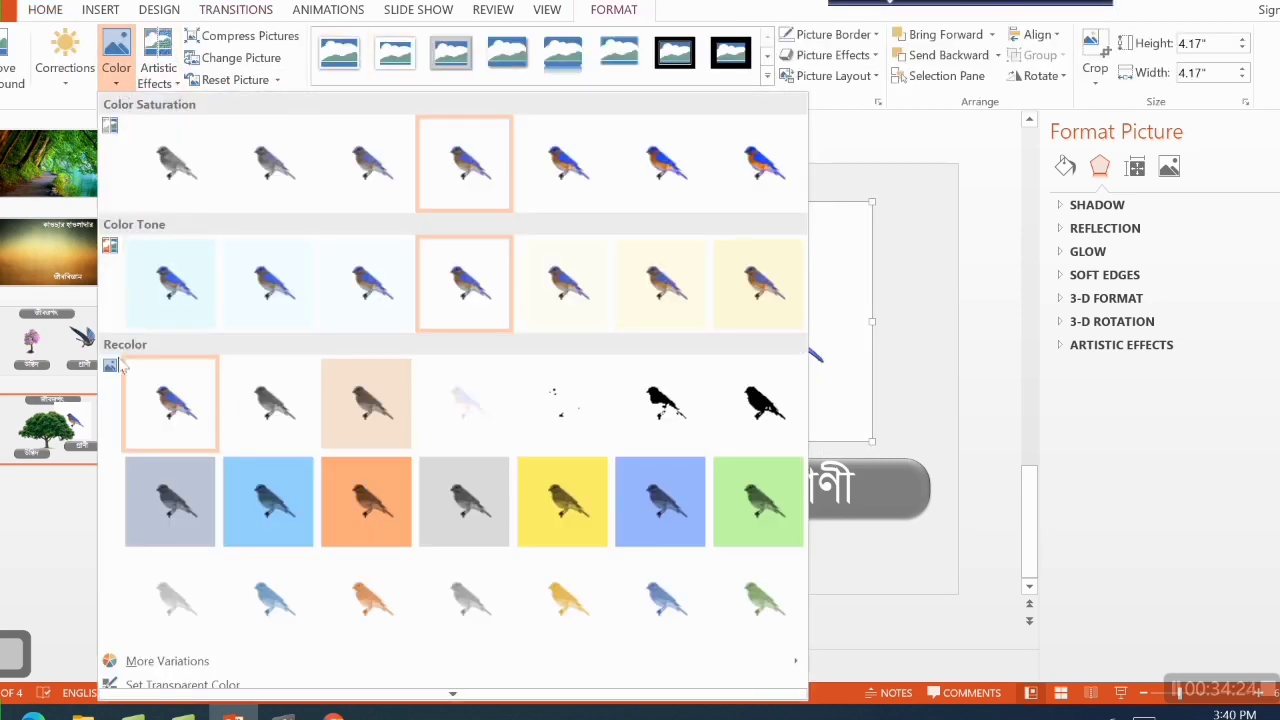
{"action": "scroll", "coordinate": [242, 700], "scroll_direction": "down", "scroll_amount": 1}
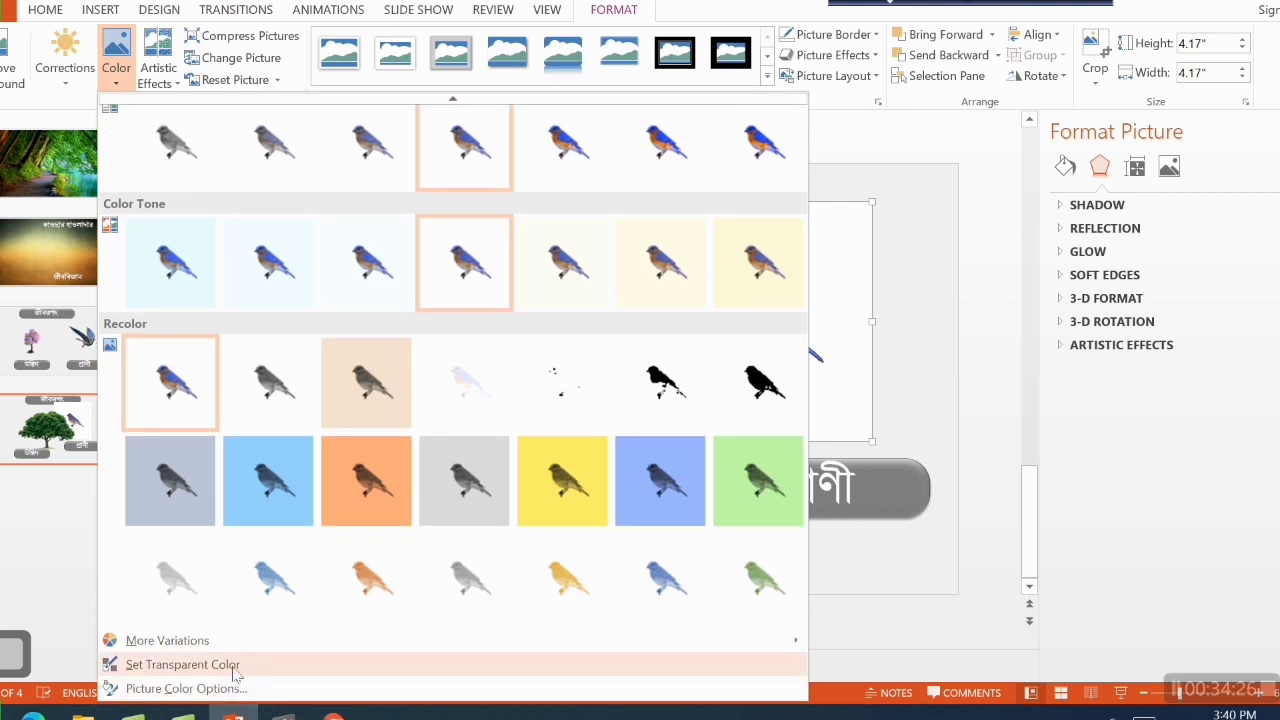
{"action": "left_click", "coordinate": [235, 673]}
{"action": "left_click", "coordinate": [838, 258]}
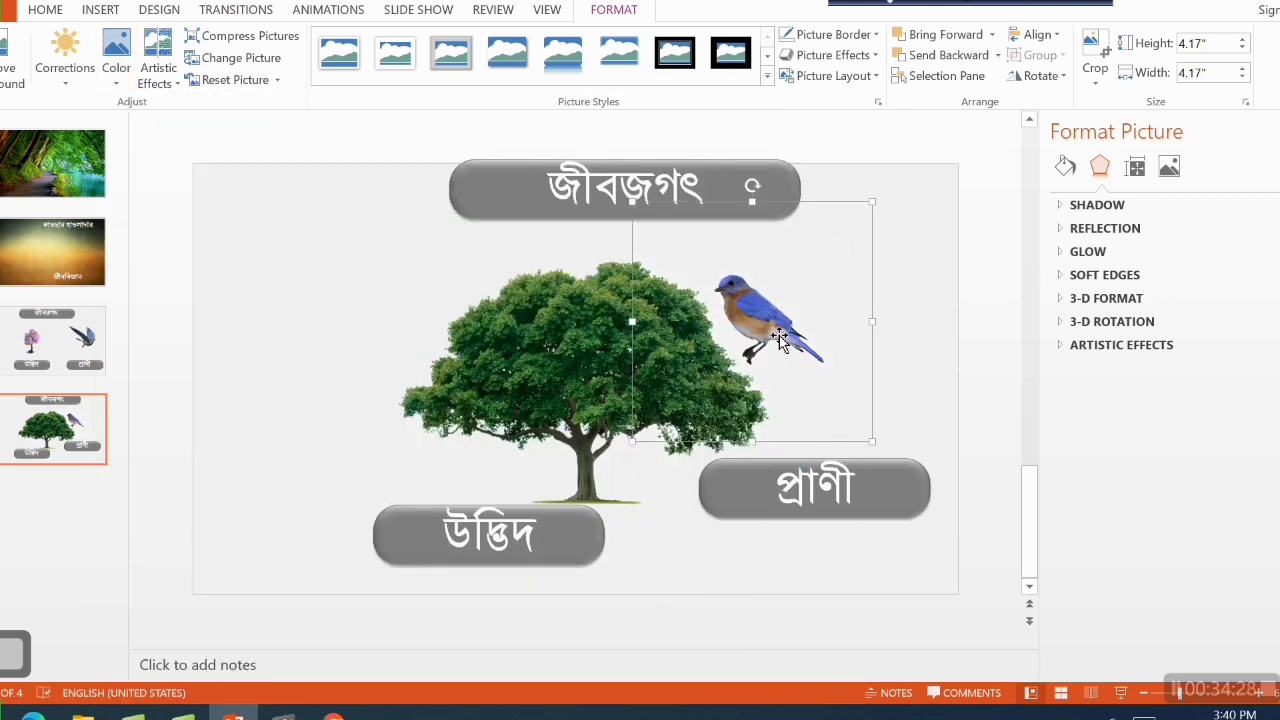
Shift the tree picture back to the left and bring the blue bird picture to the front.
{"action": "left_click_drag", "start_coordinate": [780, 338], "coordinate": [723, 337]}
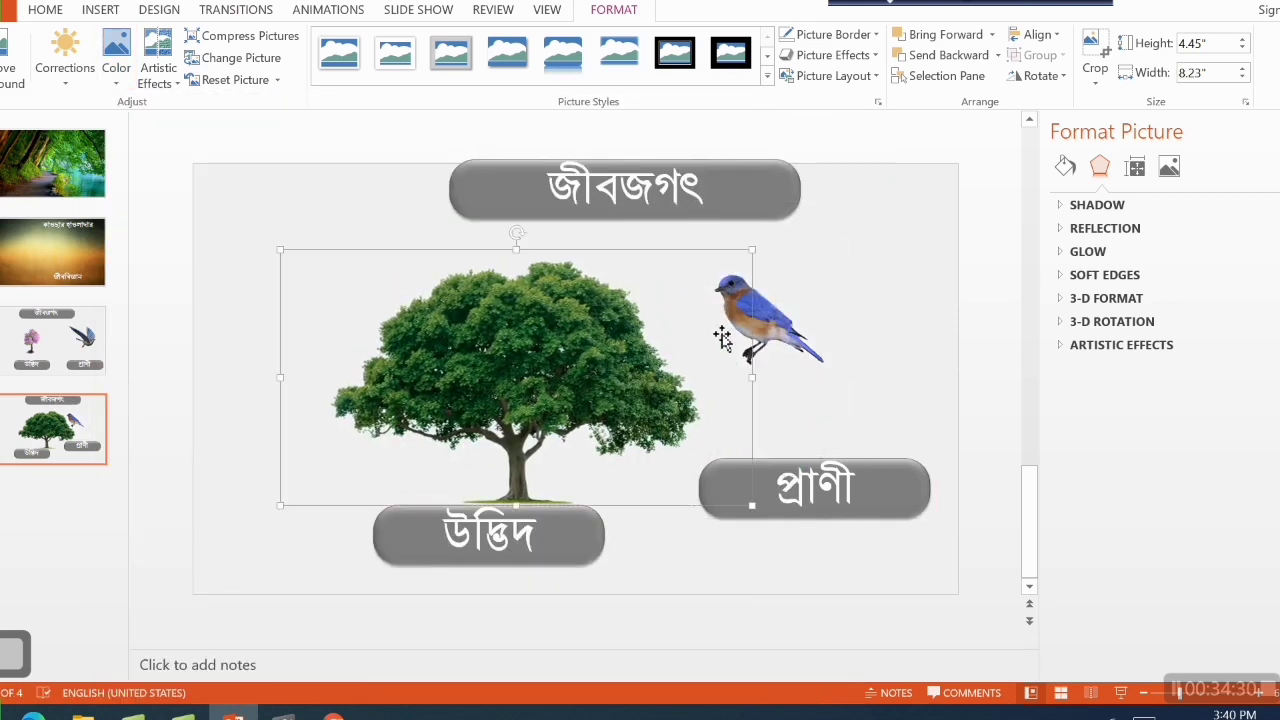
{"action": "right_click", "coordinate": [773, 314]}
{"action": "mouse_move", "coordinate": [917, 482]}
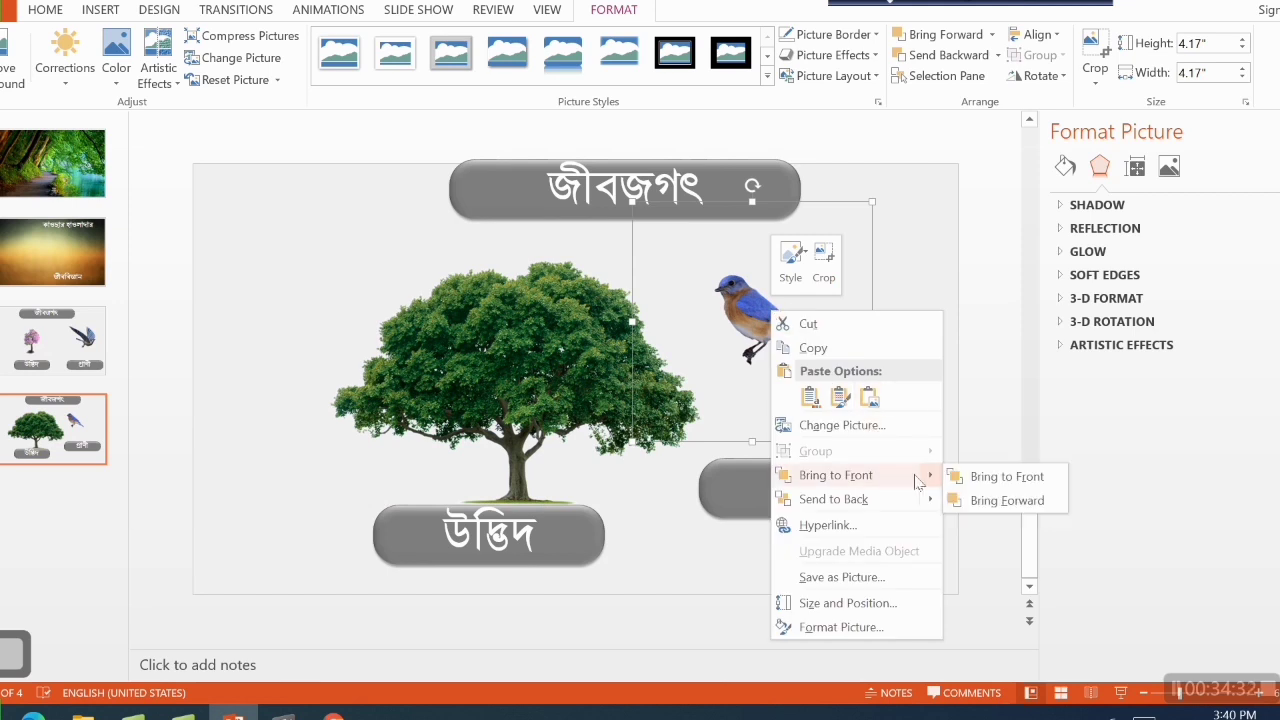
{"action": "left_click", "coordinate": [975, 476]}
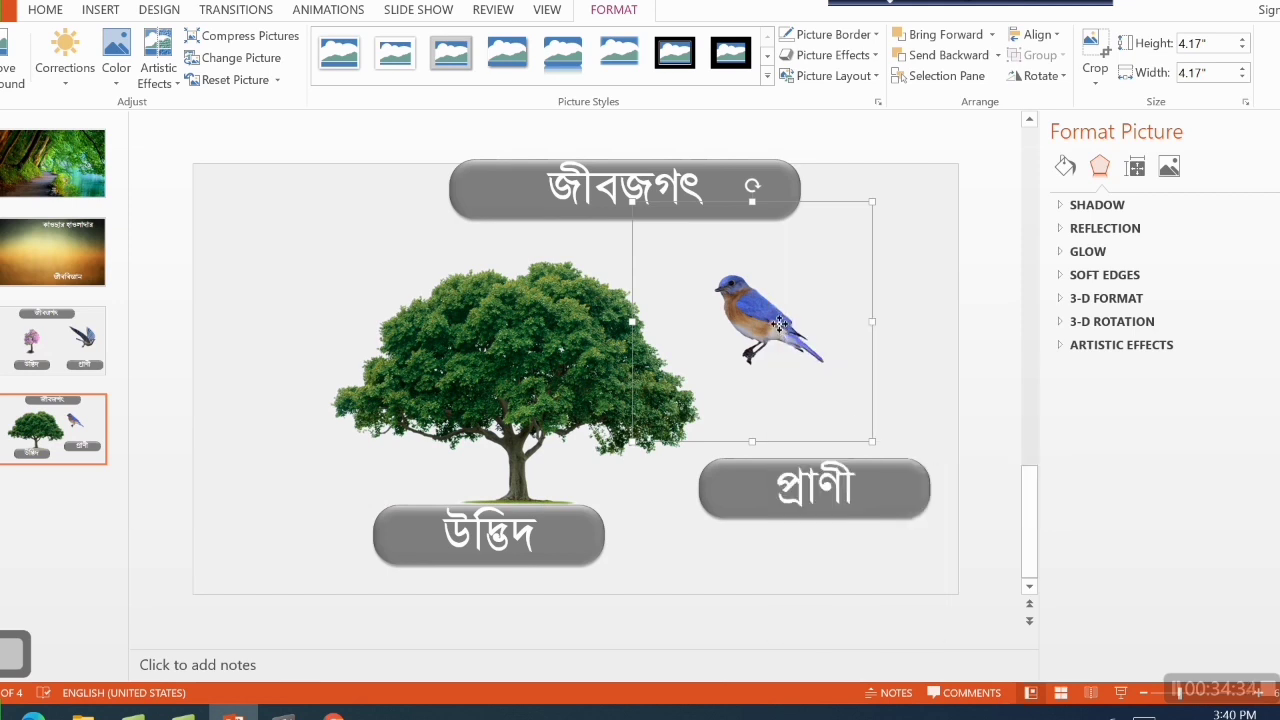
Shrink the blue bird to about 1.65 inches square, seat it on the tree's lower left branch, and preview the slide show.
{"action": "left_click_drag", "start_coordinate": [770, 330], "coordinate": [510, 313]}
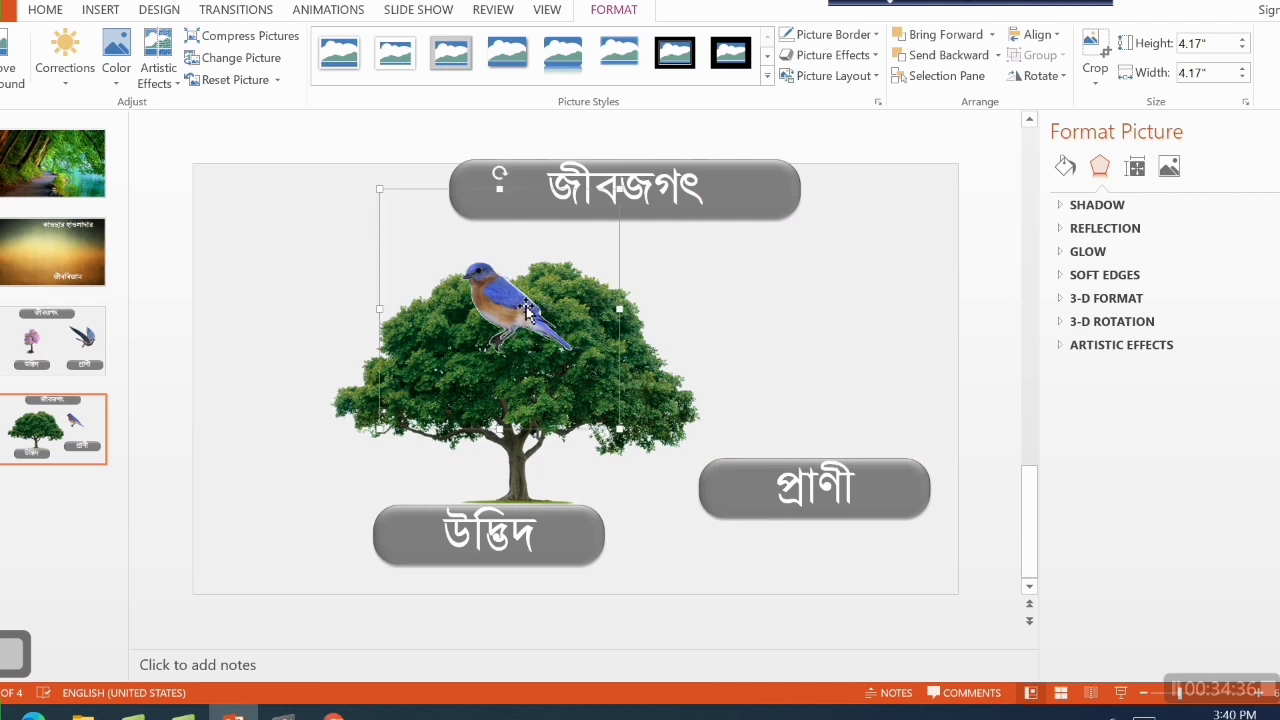
{"action": "left_click_drag", "start_coordinate": [605, 237], "coordinate": [447, 429]}
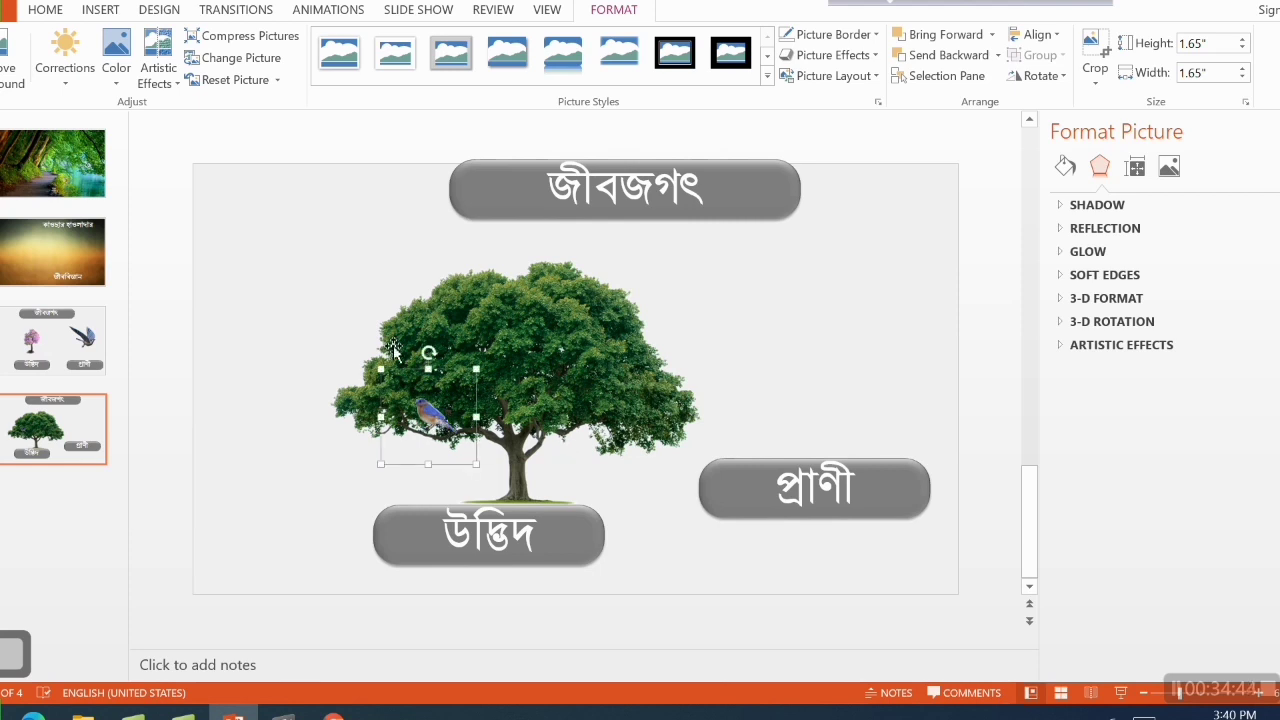
{"action": "left_click", "coordinate": [148, 249]}
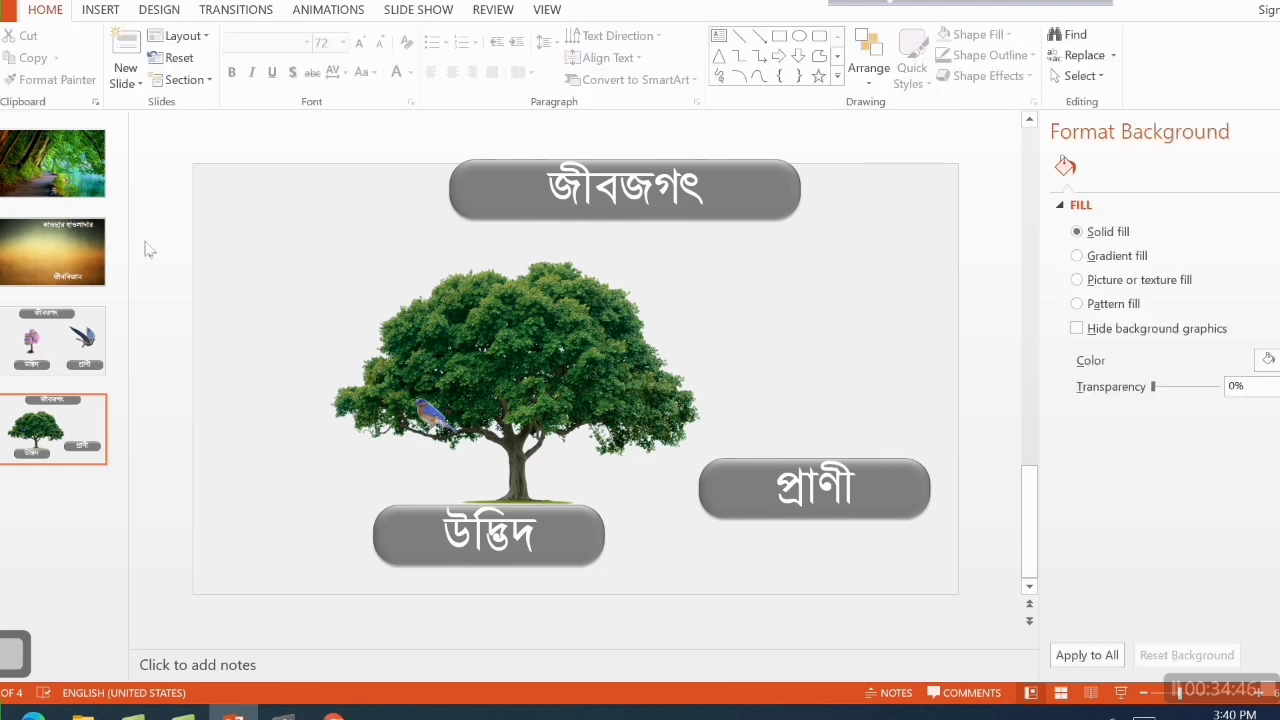
{"action": "left_click", "coordinate": [1120, 692]}
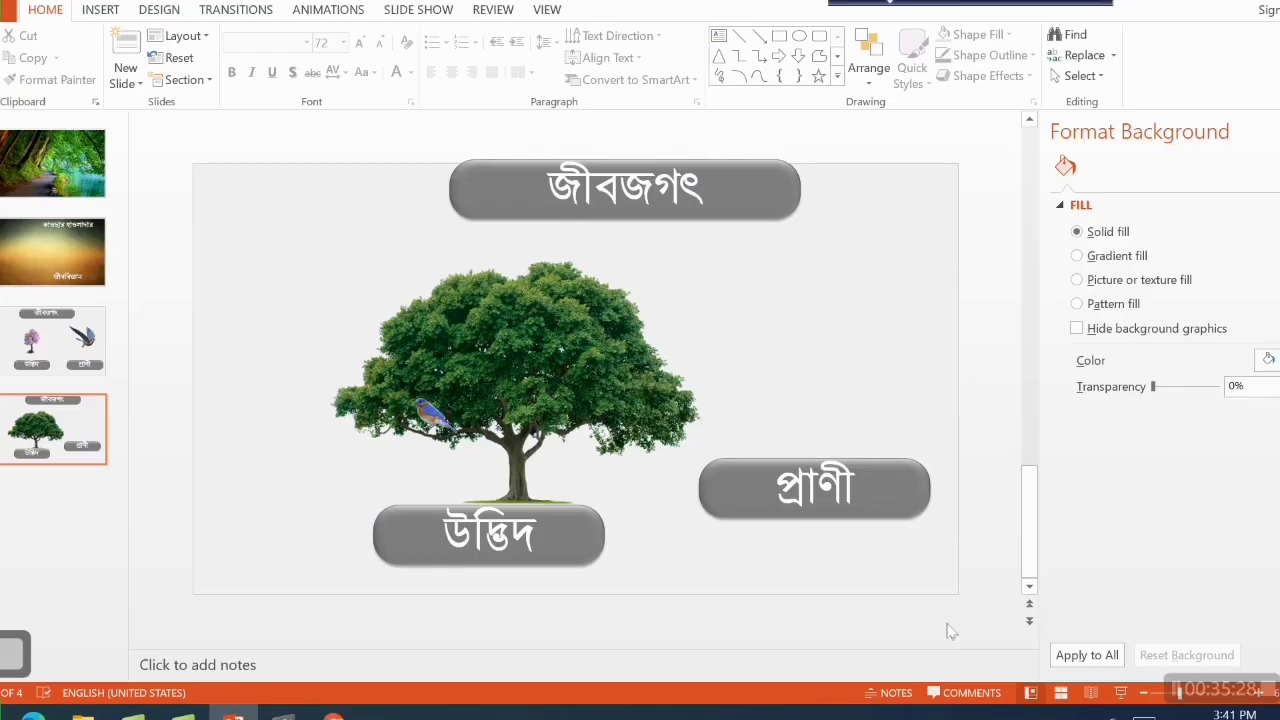
Delete the প্রাণী and উদ্ভিদ labels from the slide.
{"action": "left_click", "coordinate": [893, 494]}
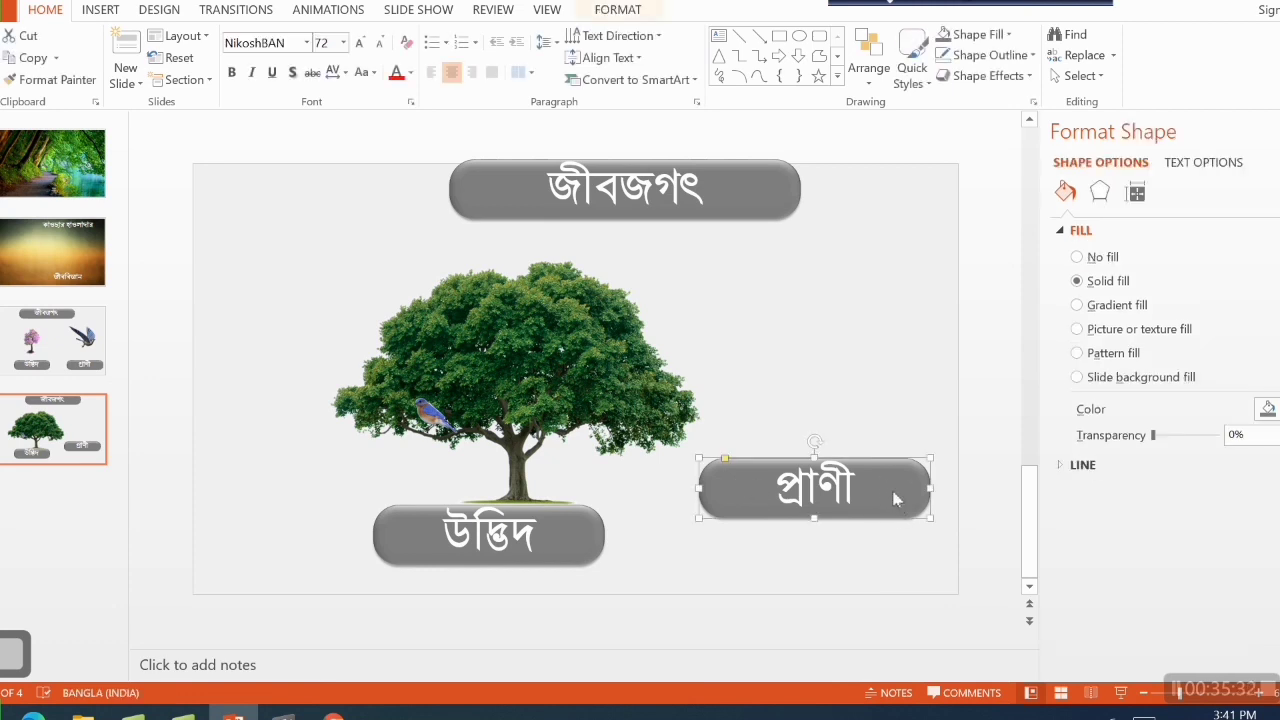
{"action": "key", "text": "Delete"}
{"action": "left_click", "coordinate": [571, 543]}
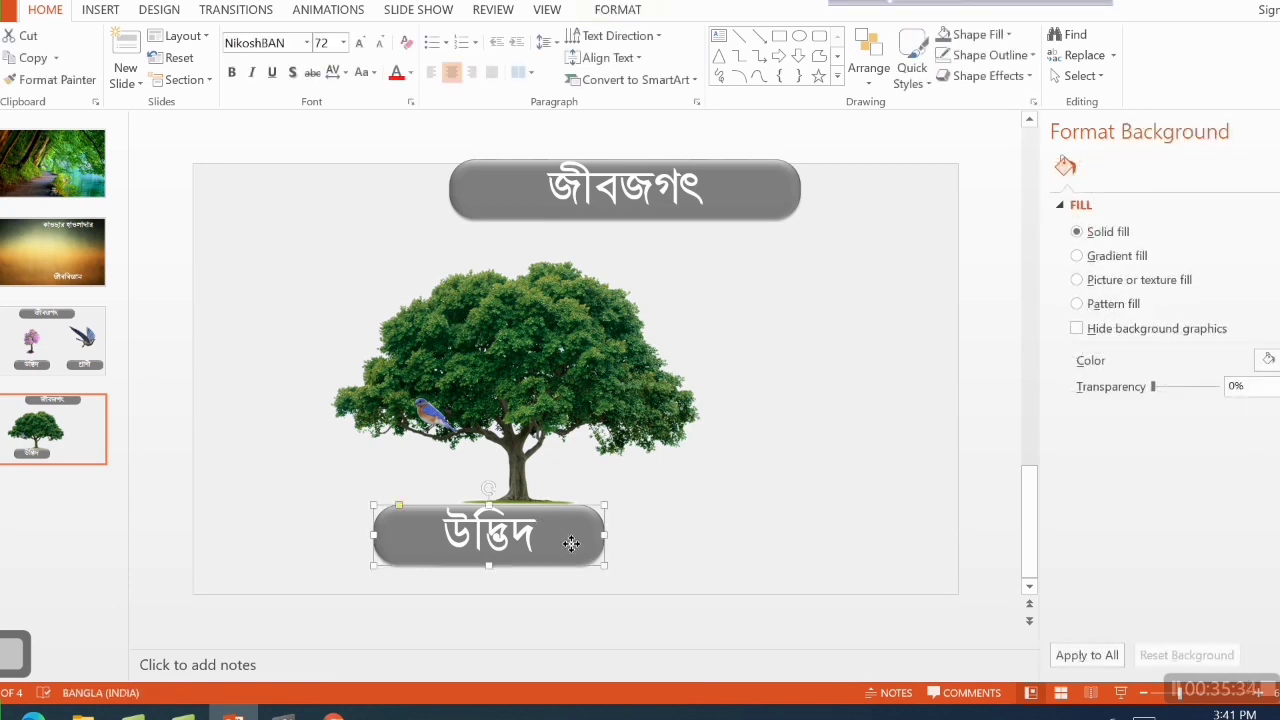
{"action": "left_click_drag", "start_coordinate": [571, 543], "coordinate": [834, 542]}
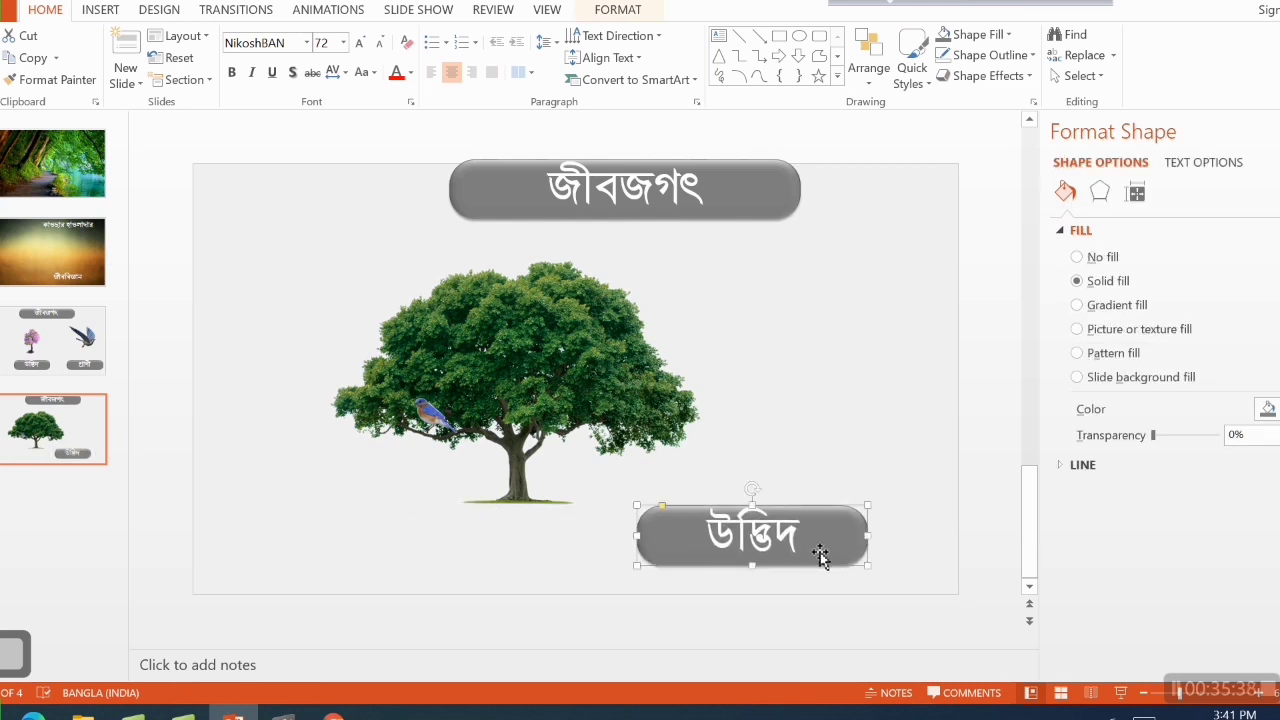
{"action": "key", "text": "Delete"}
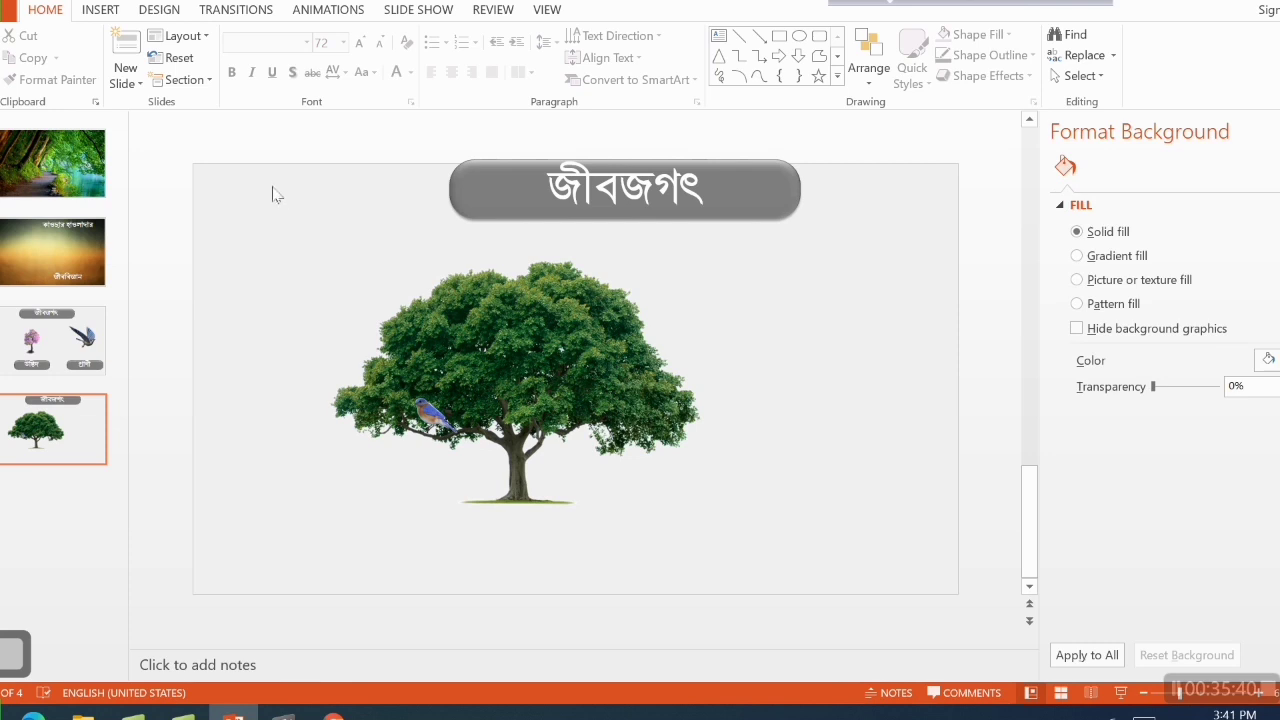
Move the tree and bird together to the right half of the slide and place the জীবজগৎ heading above them.
{"action": "left_click_drag", "start_coordinate": [272, 193], "coordinate": [840, 603]}
{"action": "left_click_drag", "start_coordinate": [519, 408], "coordinate": [730, 433]}
{"action": "left_click_drag", "start_coordinate": [737, 200], "coordinate": [834, 246]}
{"action": "left_click", "coordinate": [169, 153]}
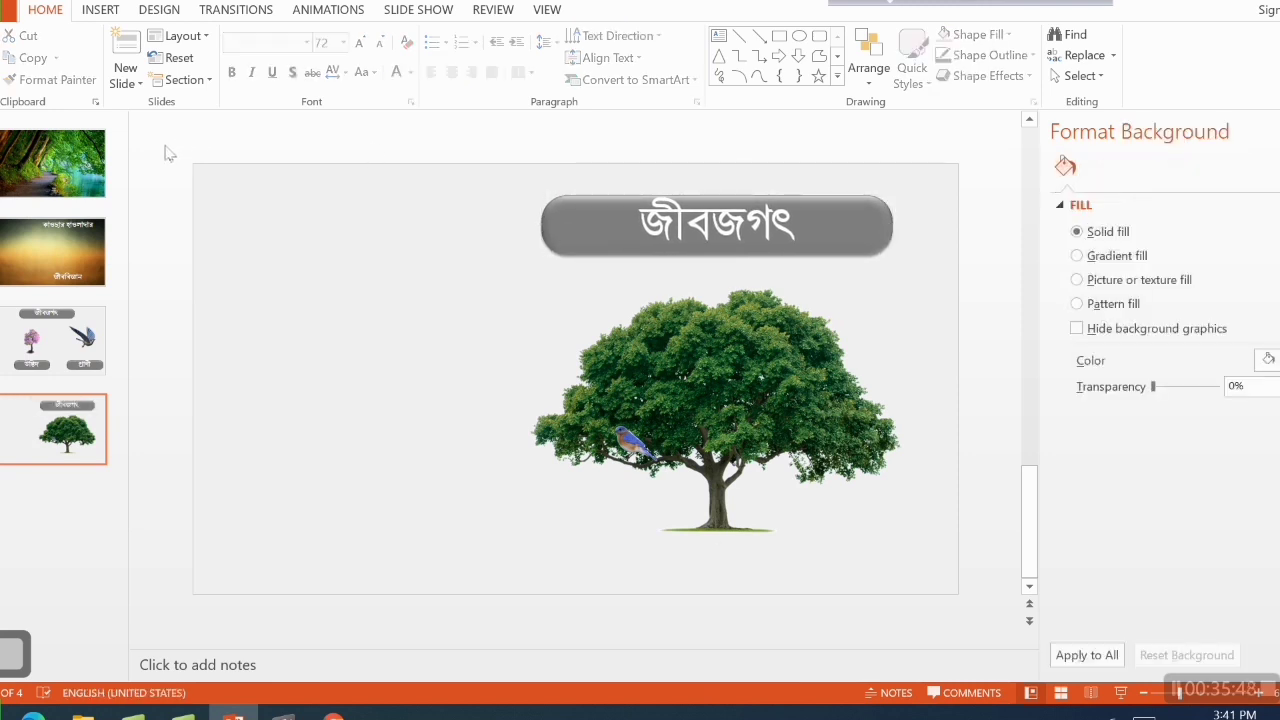